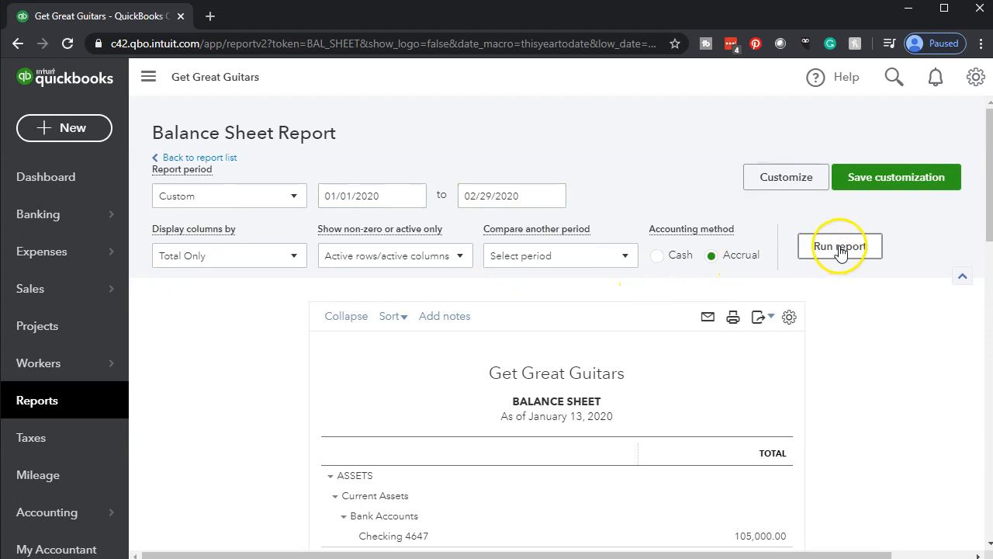
# Duplicate the browser tab showing the Balance Sheet report as of February 29, 2020.
pyautogui.scroll(-3, 844, 252)
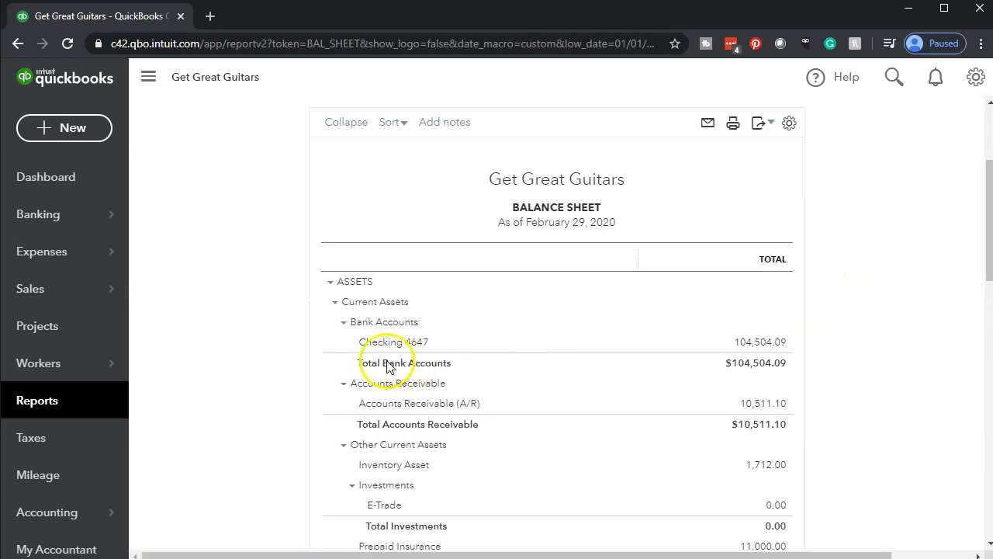
pyautogui.rightClick(134, 17)
pyautogui.click(148, 75)
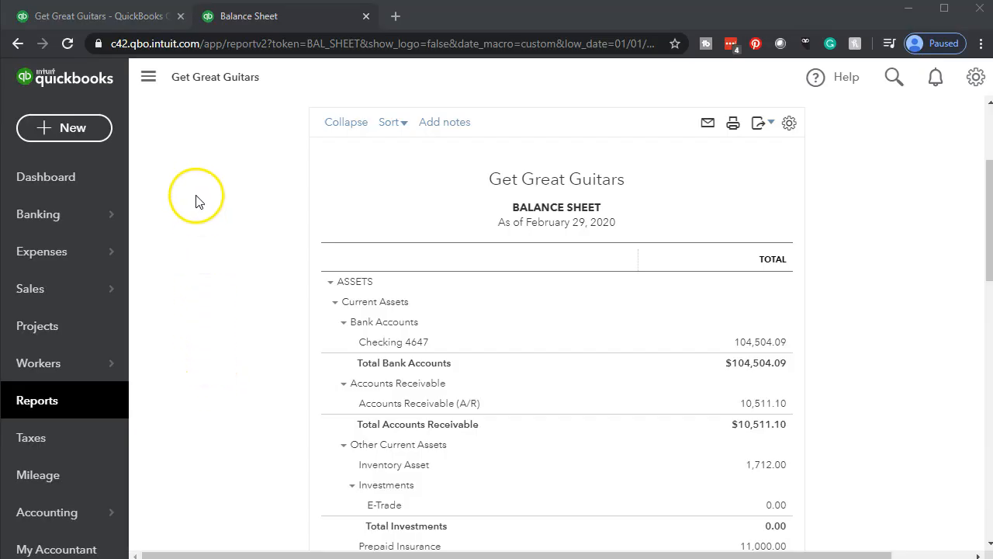
# Return to the original browser tab and open the Profit and Loss report from the favorite reports.
pyautogui.click(132, 23)
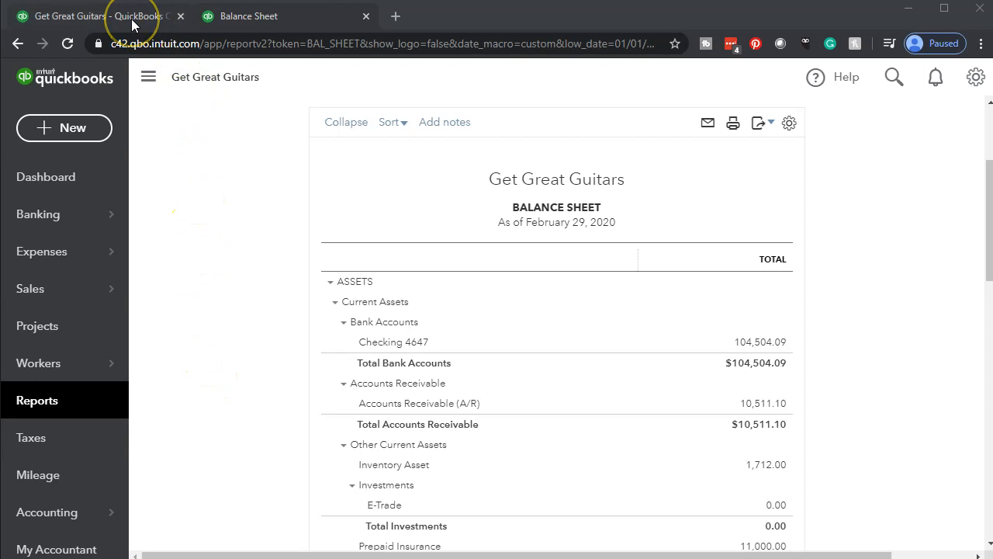
pyautogui.click(54, 399)
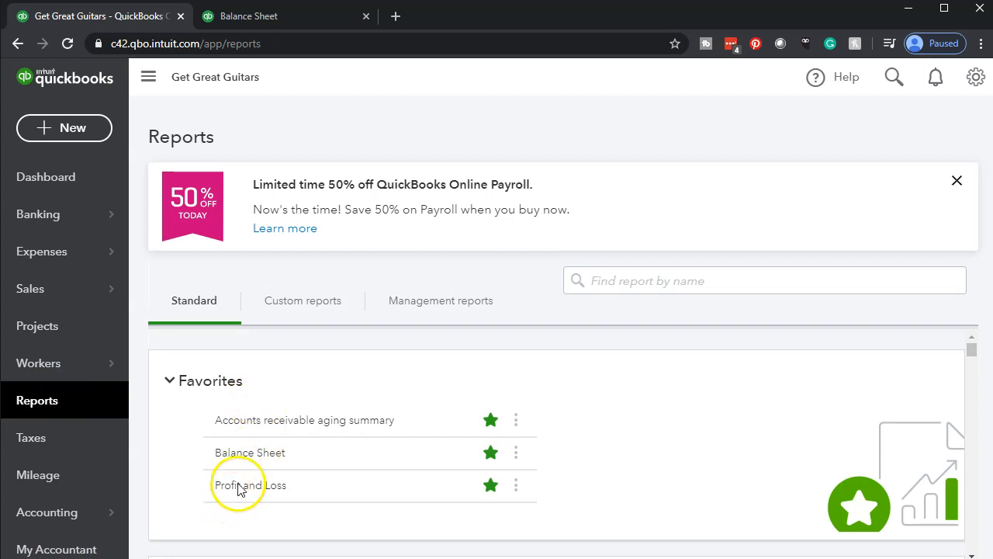
pyautogui.click(238, 487)
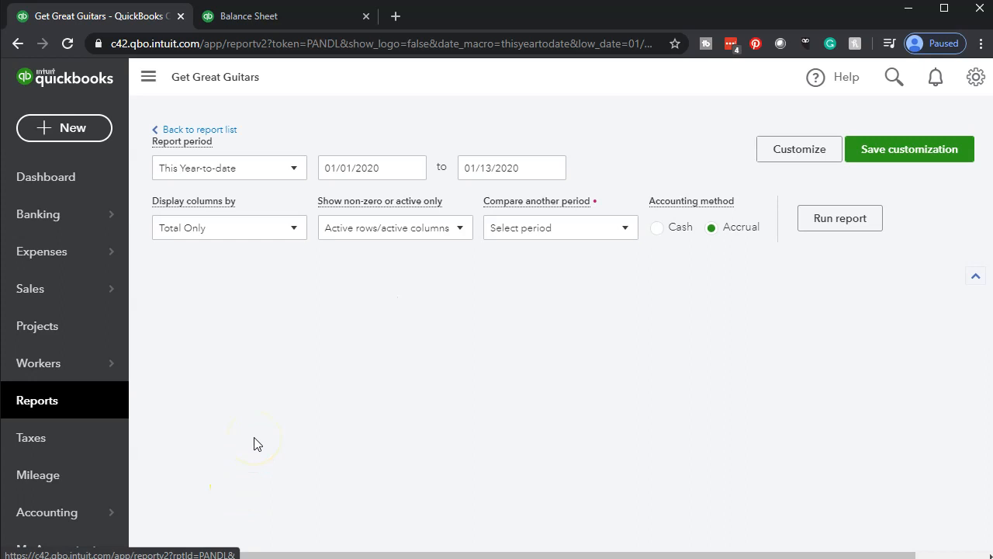
pyautogui.scroll(-3, 407, 258)
pyautogui.scroll(3, 406, 258)
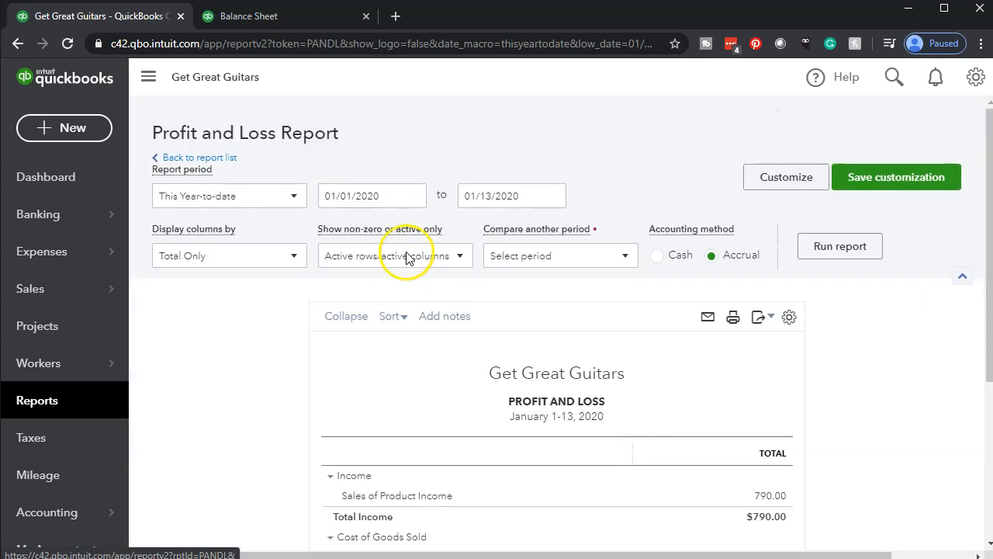
# Run the Profit and Loss report for the period 01/01/2020 to 02/29/2020.
pyautogui.moveTo(385, 196); pyautogui.dragTo(294, 188)
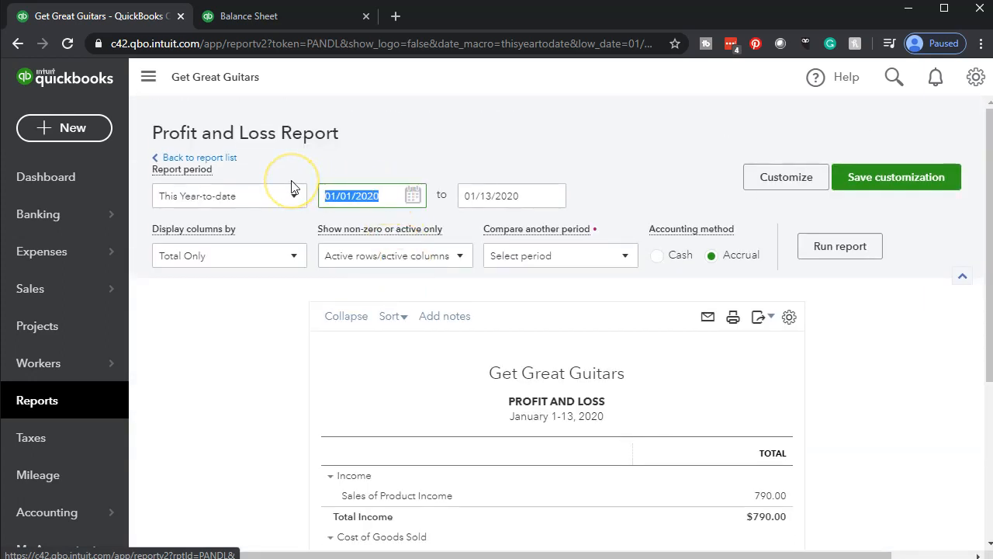
pyautogui.write('01/01/2020')
pyautogui.press('Tab')
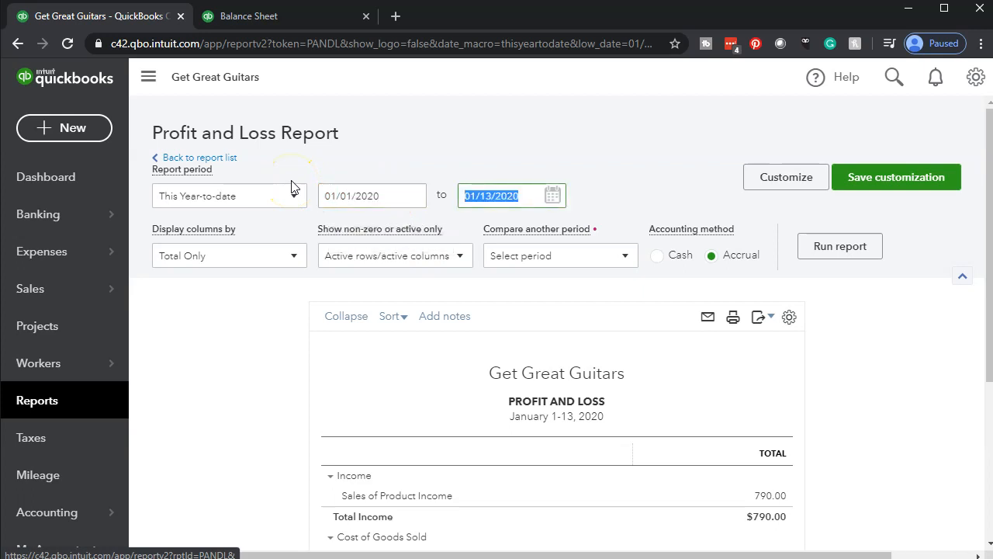
pyautogui.write('02/29/2020')
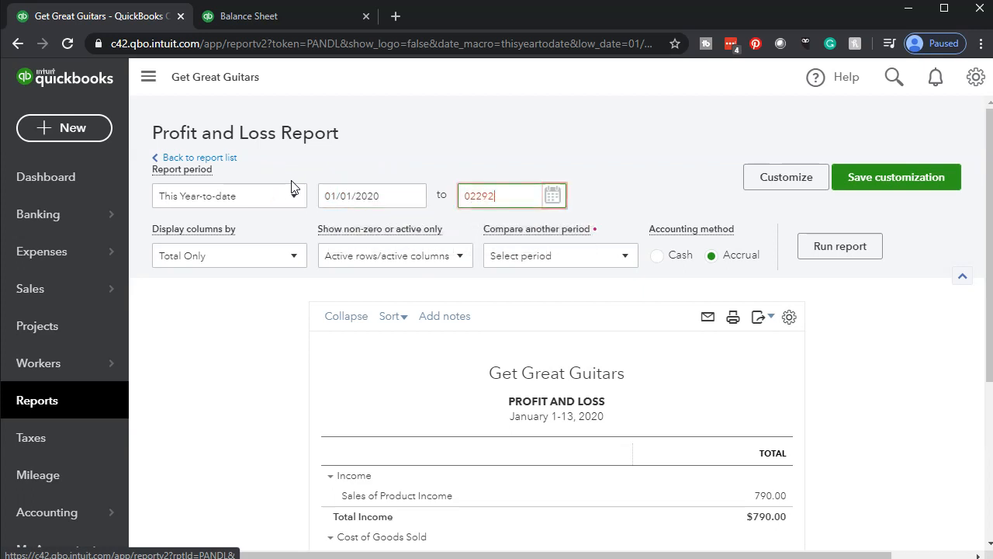
pyautogui.click(806, 252)
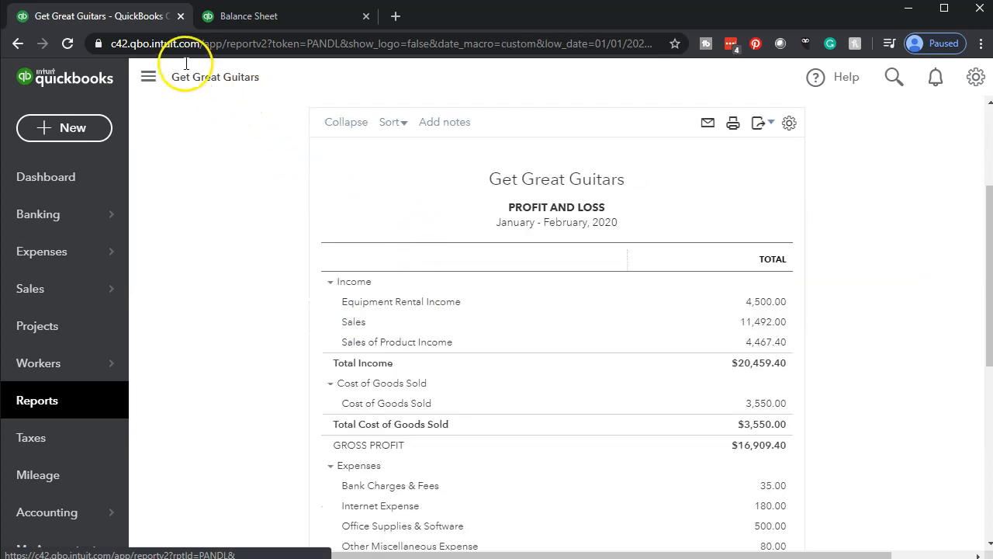
# Duplicate the browser tab with the Profit and Loss report and collapse the navigation sidebar in the copy.
pyautogui.rightClick(133, 13)
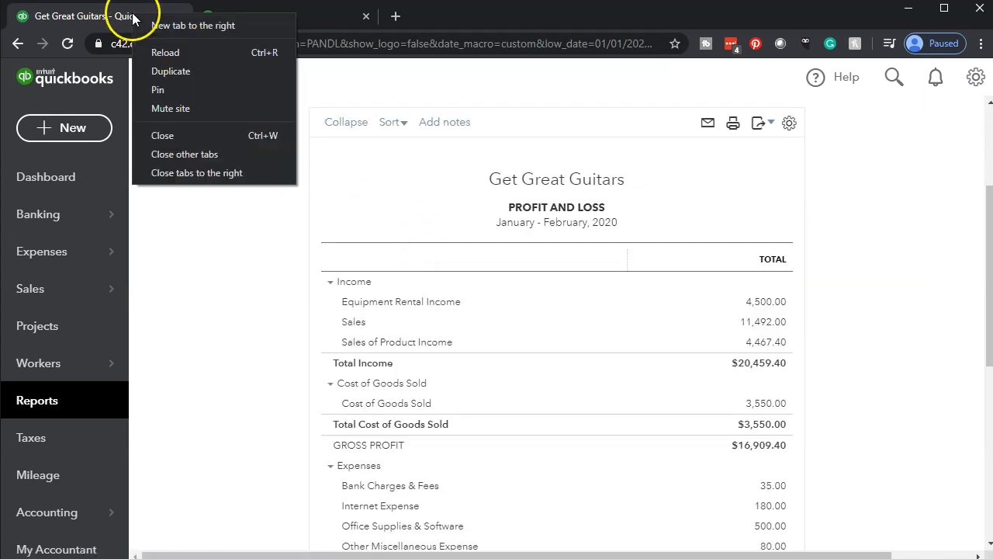
pyautogui.click(169, 71)
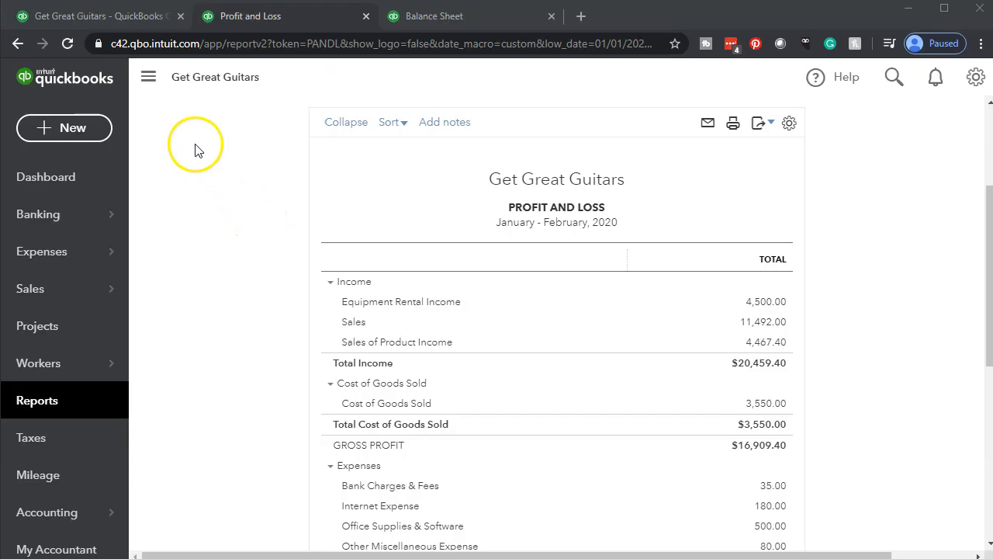
pyautogui.click(150, 92)
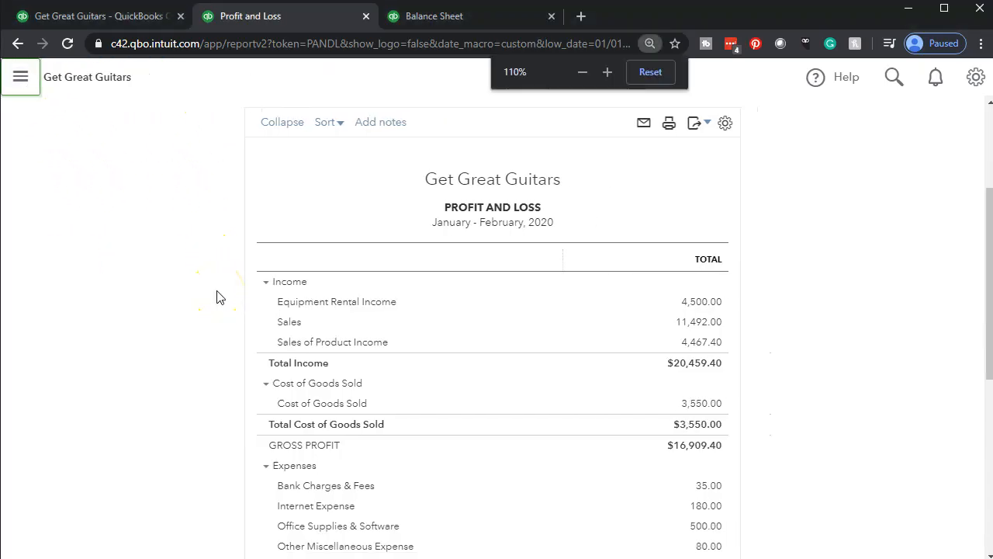
pyautogui.hotkey('ctrl', '+')
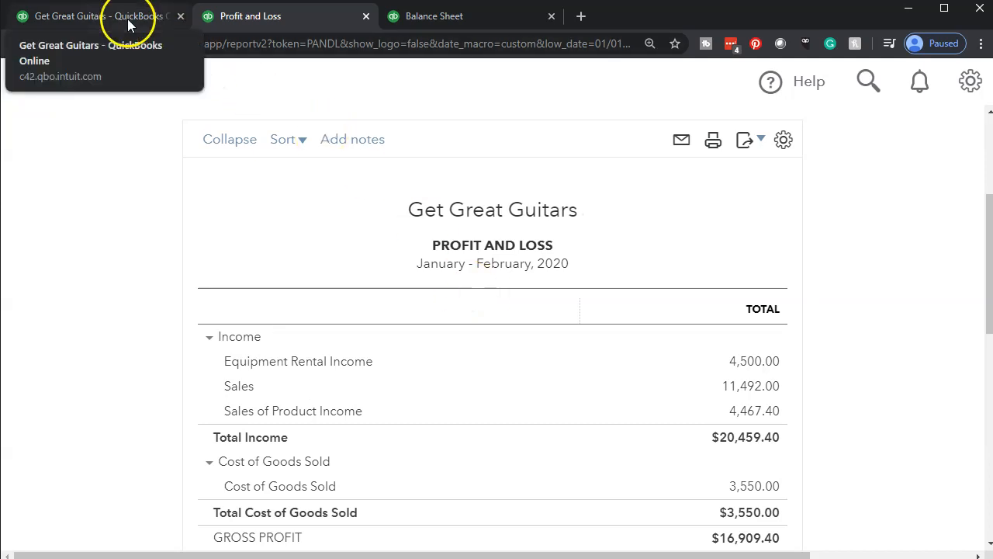
# Return to the original browser tab and start a new customer invoice.
pyautogui.click(128, 21)
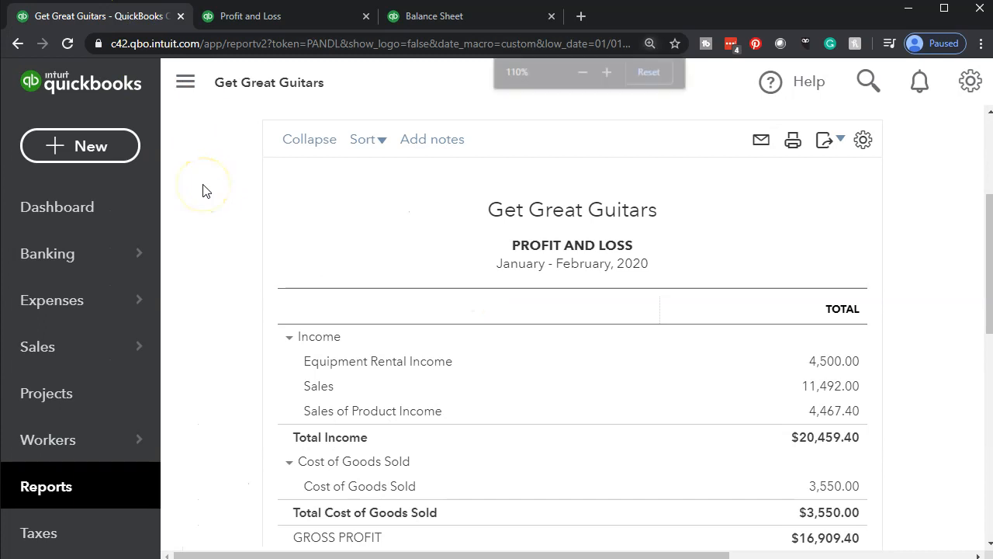
pyautogui.hotkey('ctrl', '-')
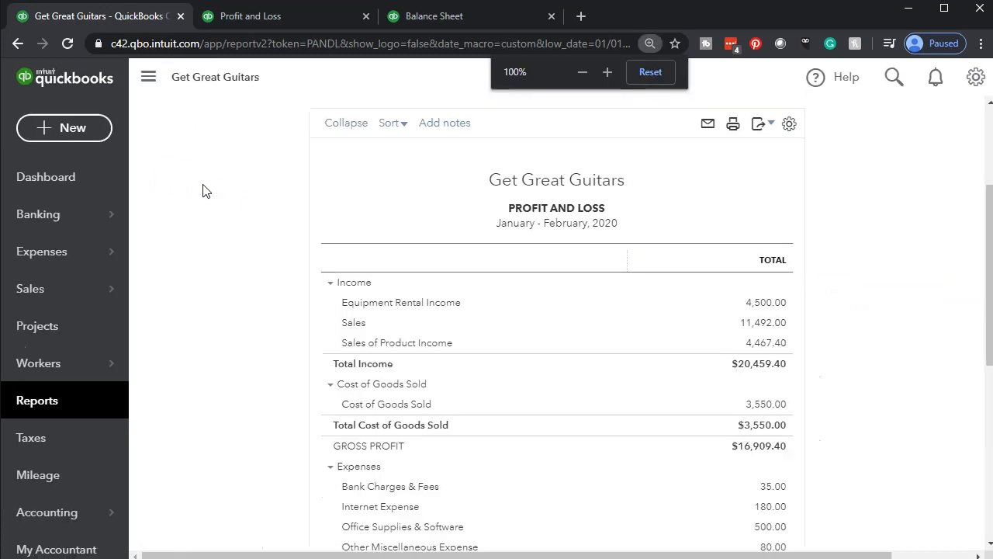
pyautogui.click(85, 133)
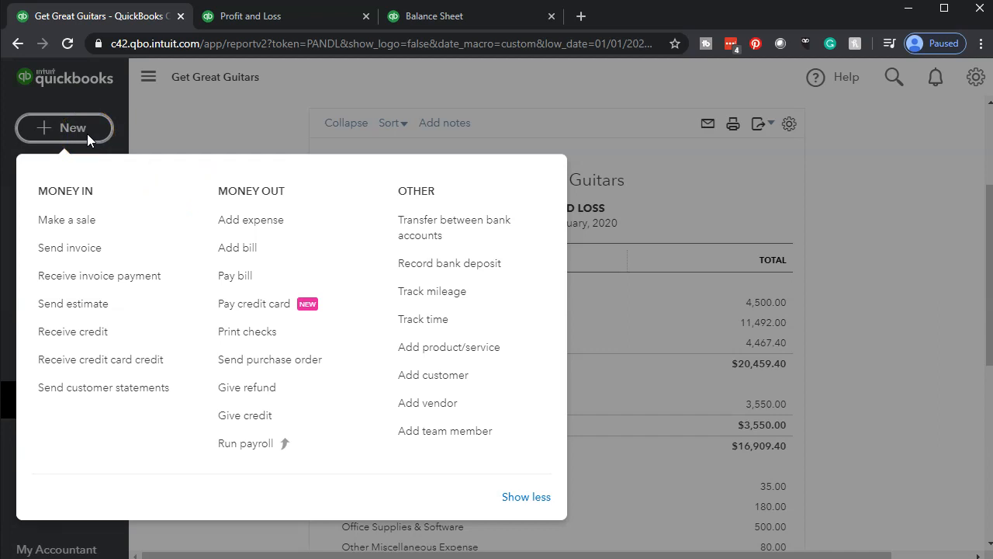
pyautogui.click(83, 256)
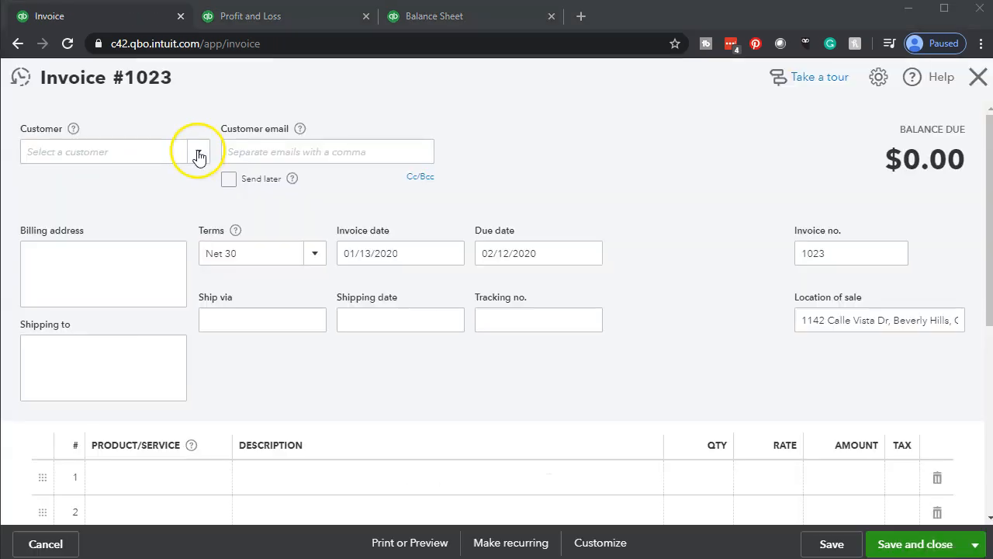
# Select Anderson Guitars as the customer on the new invoice.
pyautogui.click(199, 154)
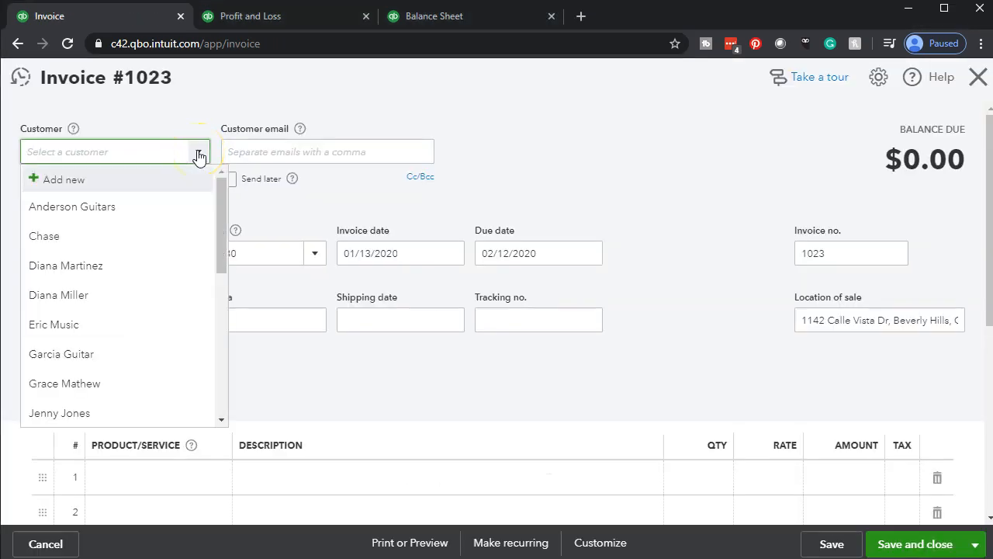
pyautogui.click(144, 216)
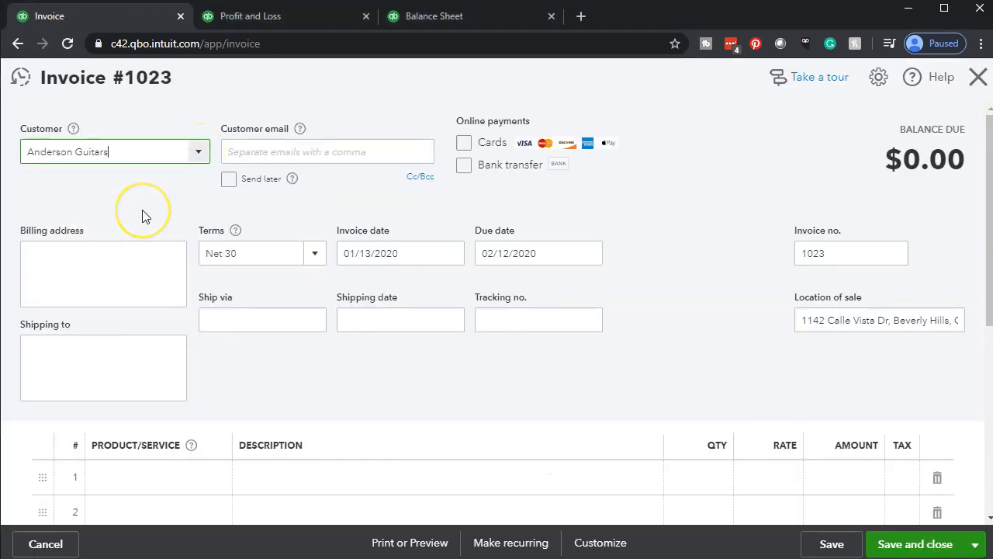
pyautogui.press('Tab')
pyautogui.press('Tab')
pyautogui.press('Tab')
pyautogui.press('Tab')
pyautogui.press('Tab')
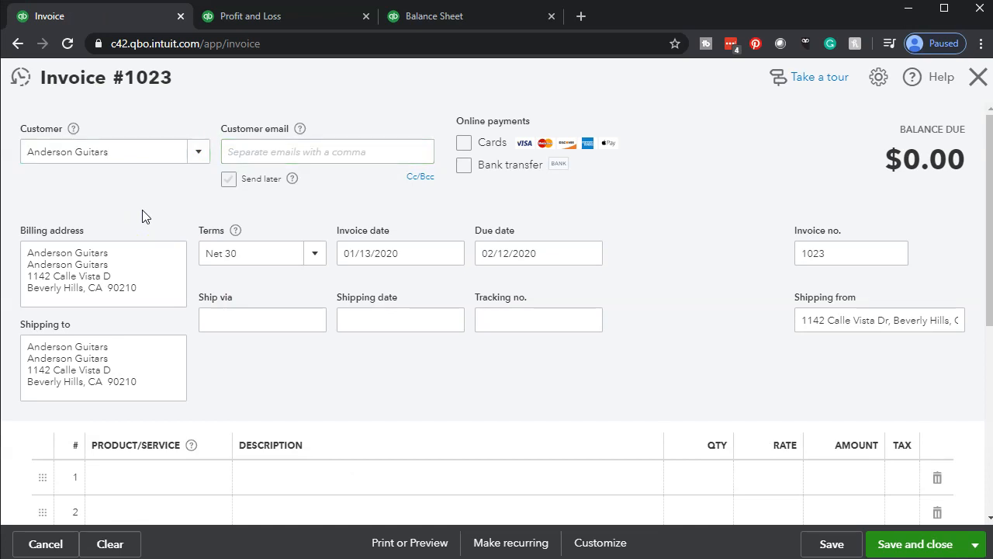
# Set the invoice date to 03/05/2020.
pyautogui.click(421, 255)
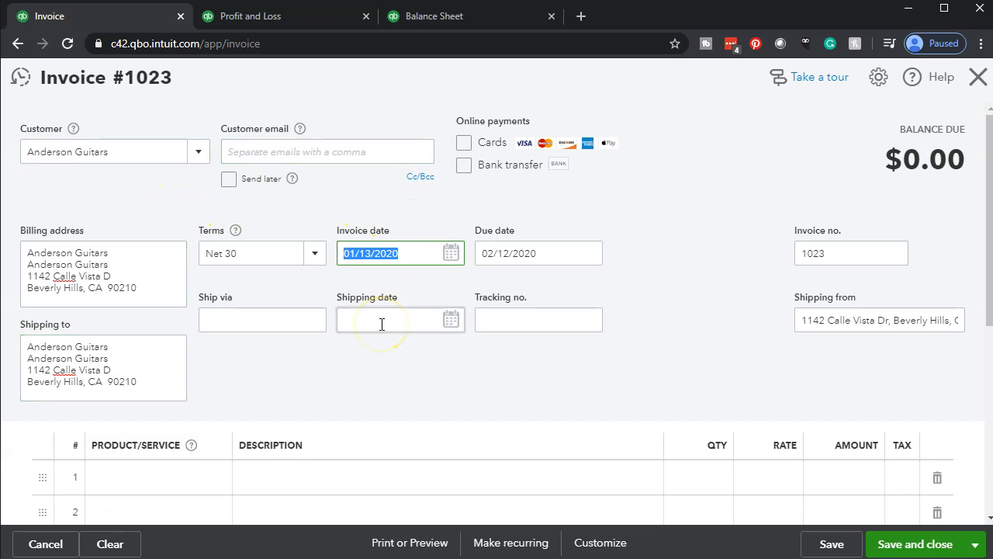
pyautogui.write('03')
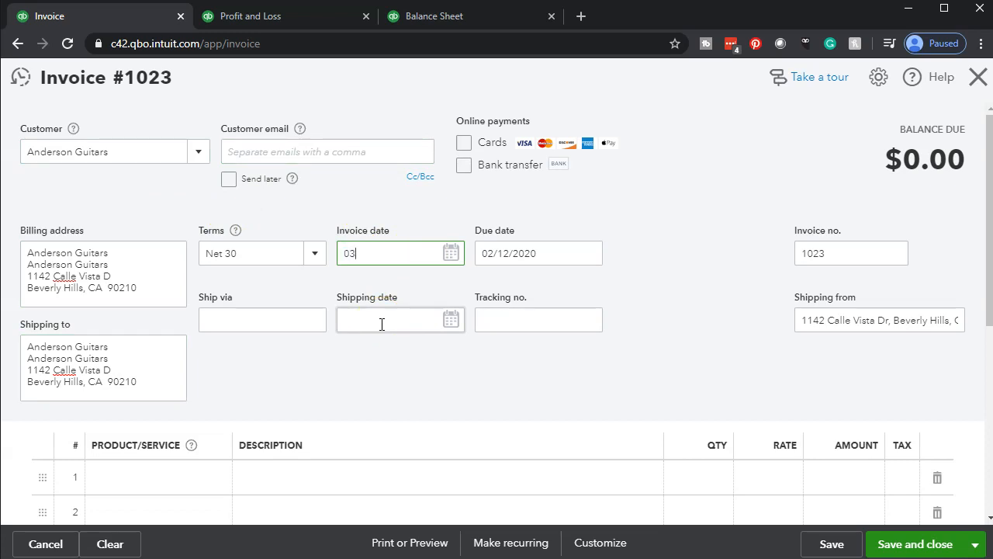
pyautogui.write('/05/2020')
pyautogui.press('Tab')
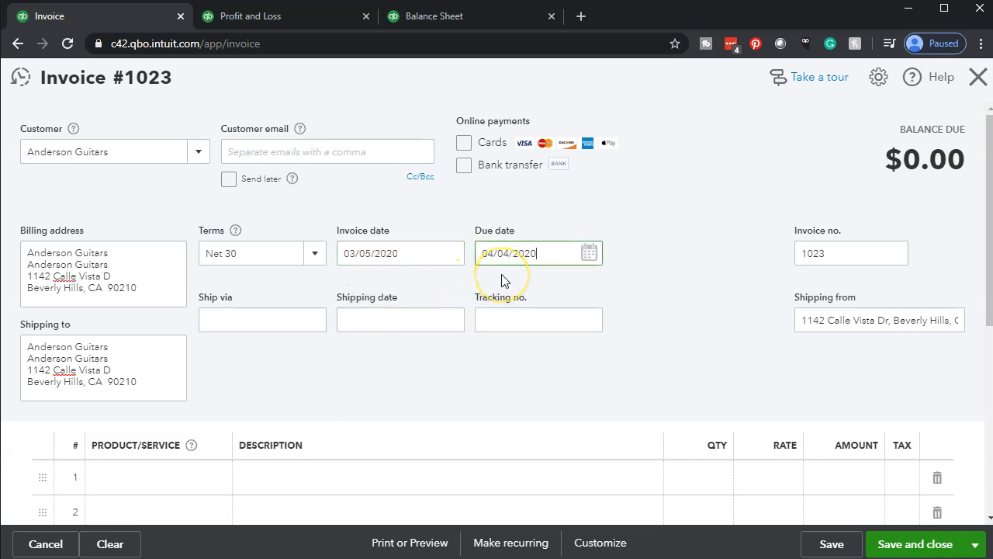
# Choose Epiphone Semi-Hollowbody as the product on the first invoice line.
pyautogui.scroll(-2, 501, 280)
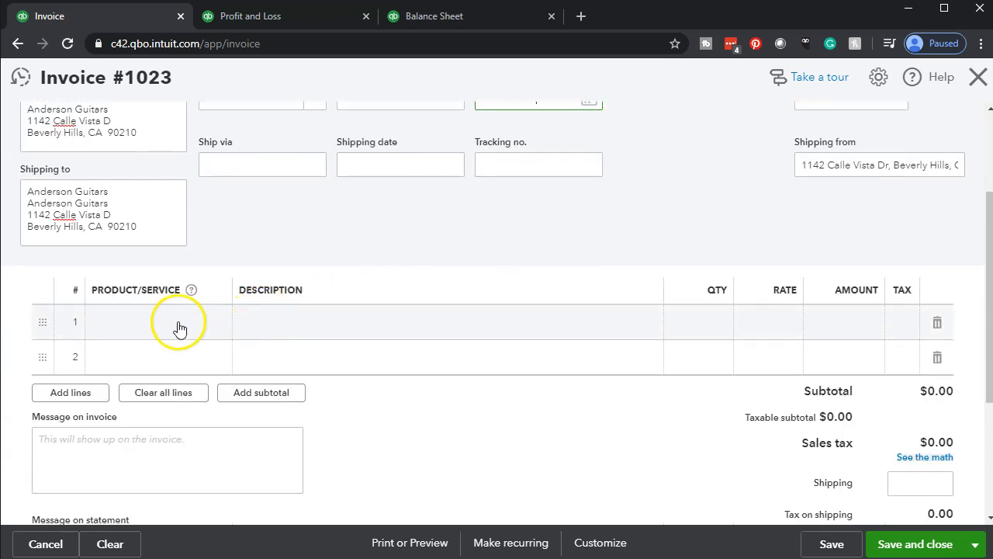
pyautogui.click(179, 326)
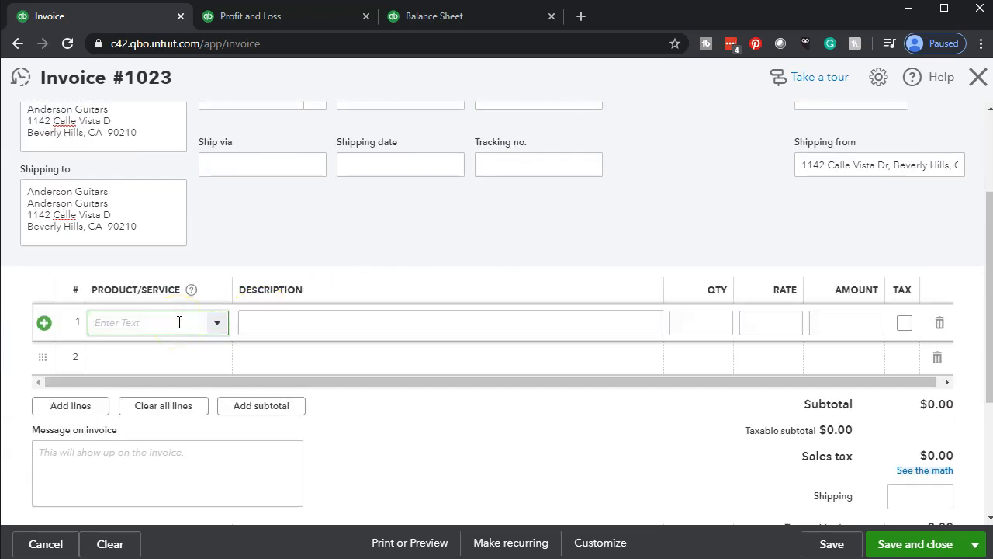
pyautogui.write('E')
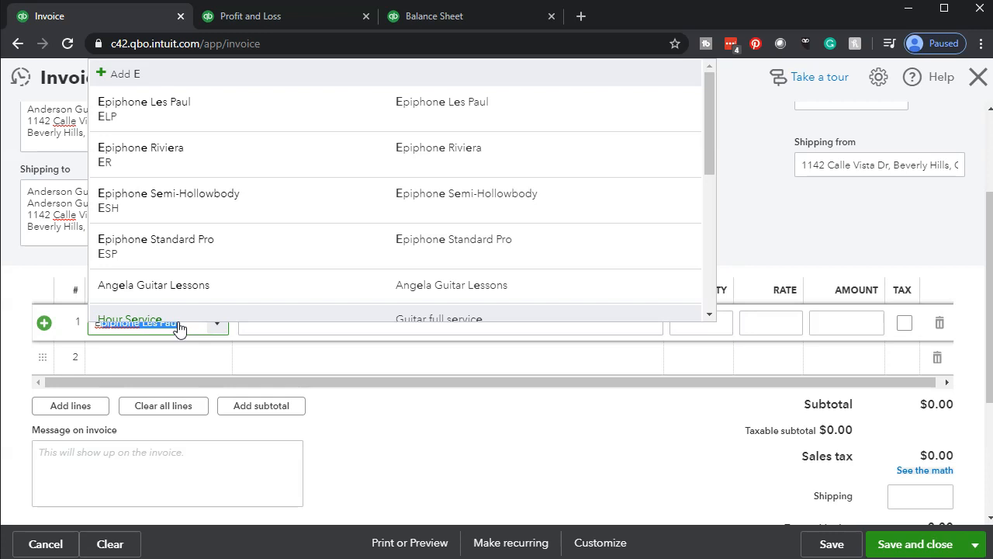
pyautogui.write('xh')
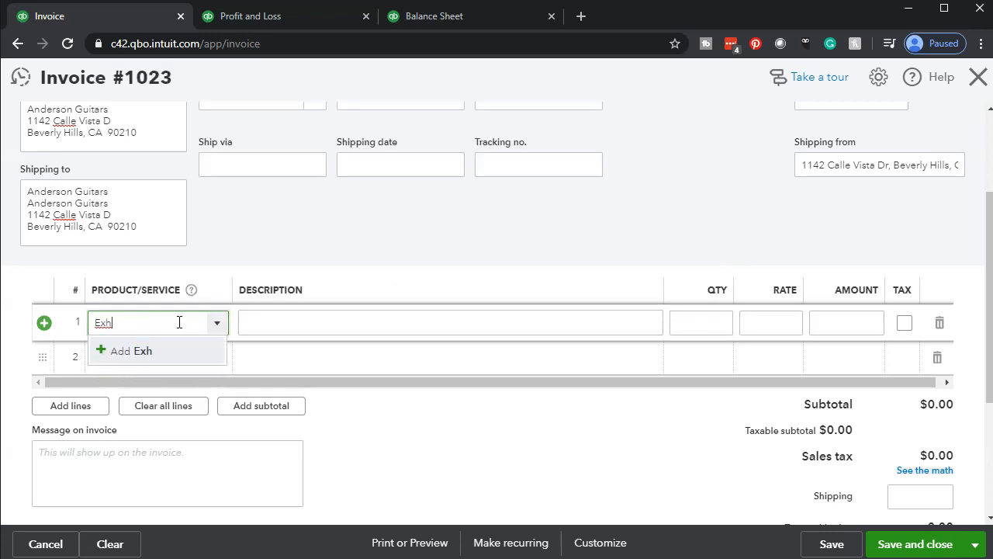
pyautogui.click(220, 342)
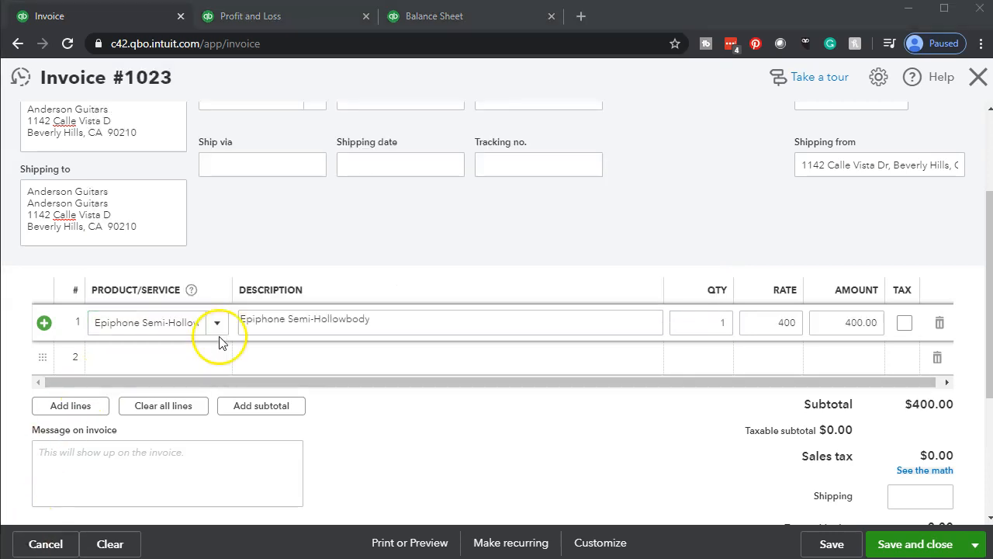
pyautogui.click(218, 324)
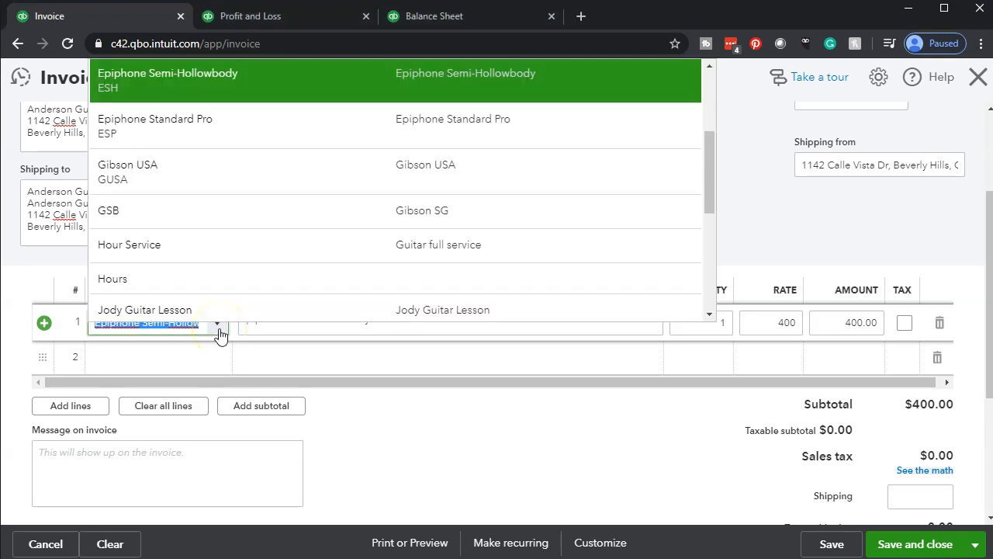
pyautogui.click(220, 334)
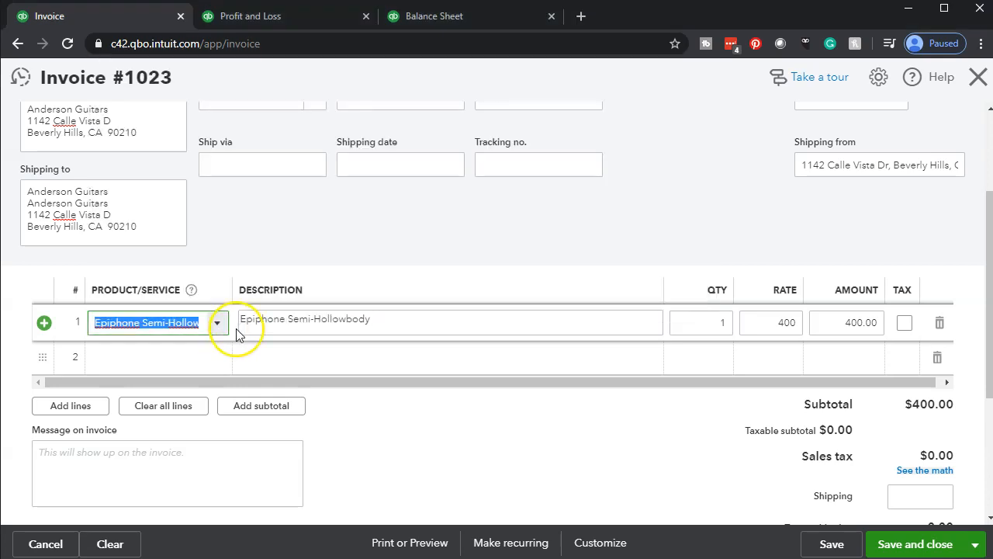
# Set the Epiphone Semi-Hollowbody line's quantity to 2 and mark the line as taxable.
pyautogui.press('Tab')
pyautogui.press('Tab')
pyautogui.press('Tab')
pyautogui.click(795, 318)
pyautogui.hotkey('shift', 'Tab')
pyautogui.write('2')
pyautogui.press('Tab')
pyautogui.press('Tab')
pyautogui.click(904, 324)
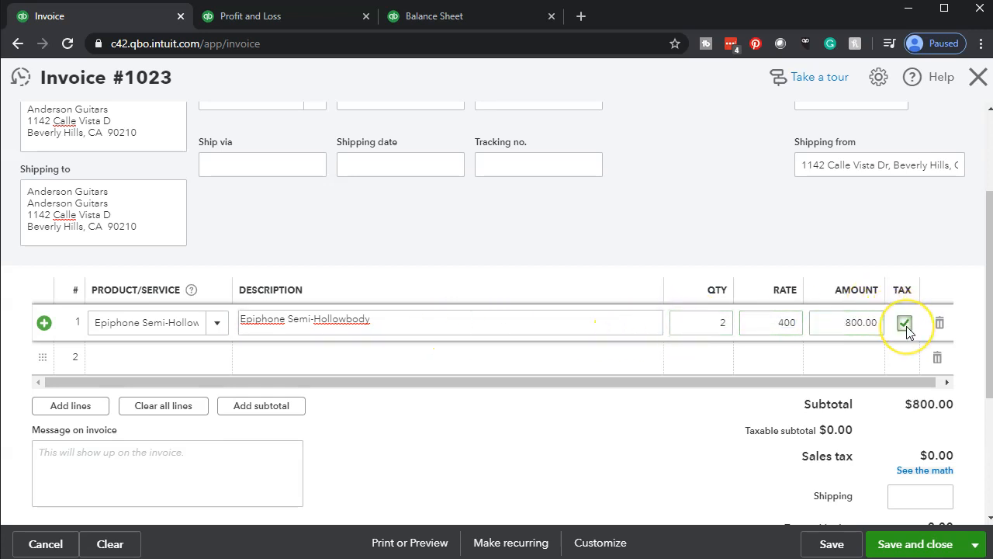
# Add Epiphone Les Paul as the second invoice line with a quantity of 1, marked as taxable.
pyautogui.press('Tab')
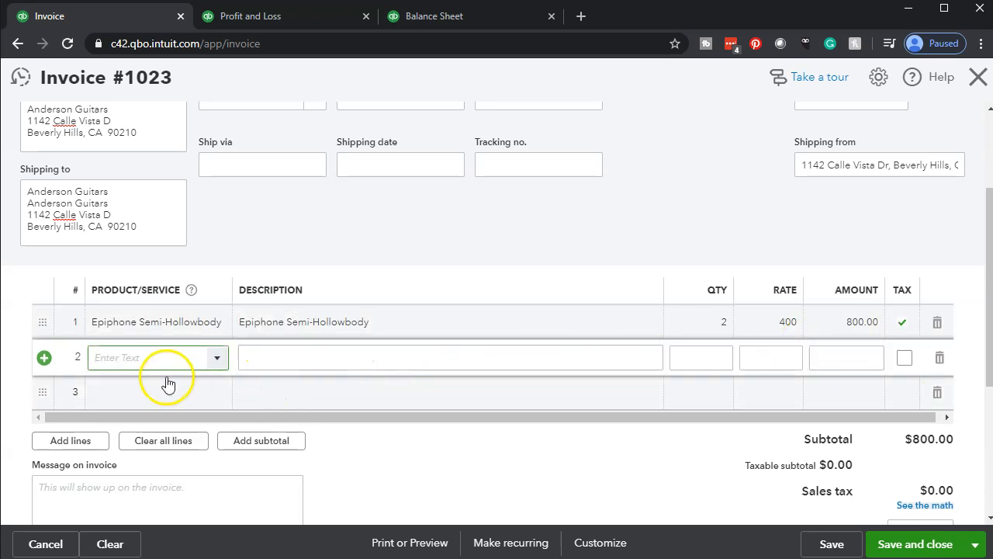
pyautogui.write('ELP')
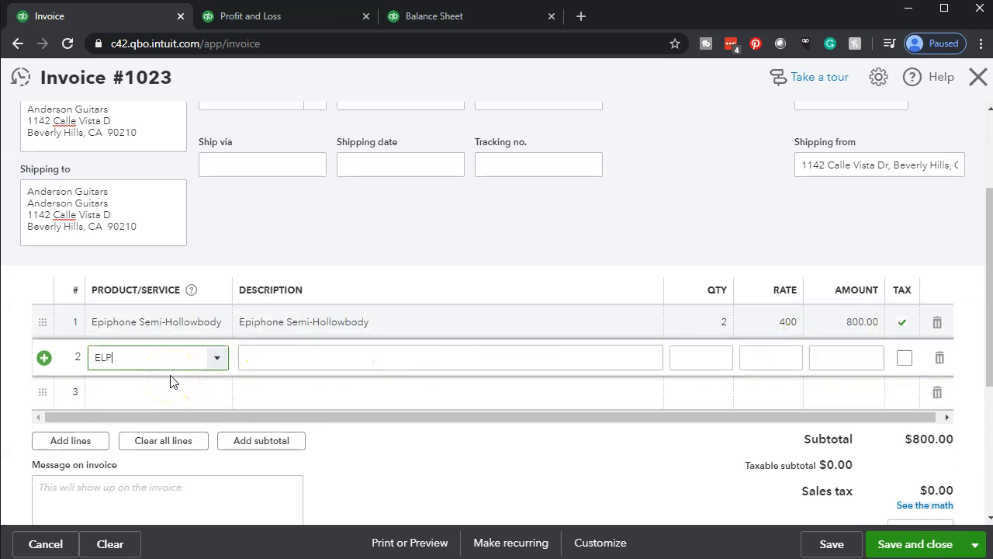
pyautogui.click(146, 435)
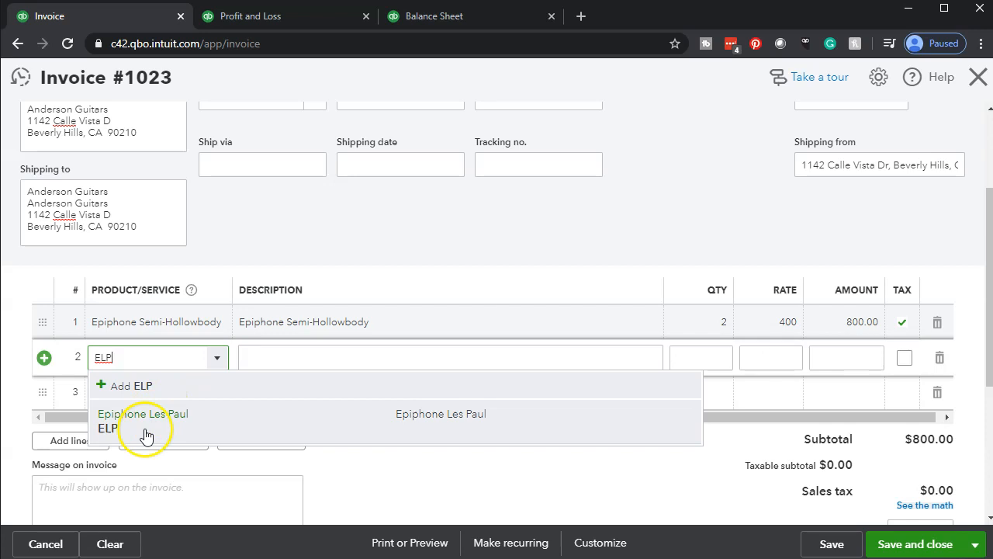
pyautogui.click(147, 437)
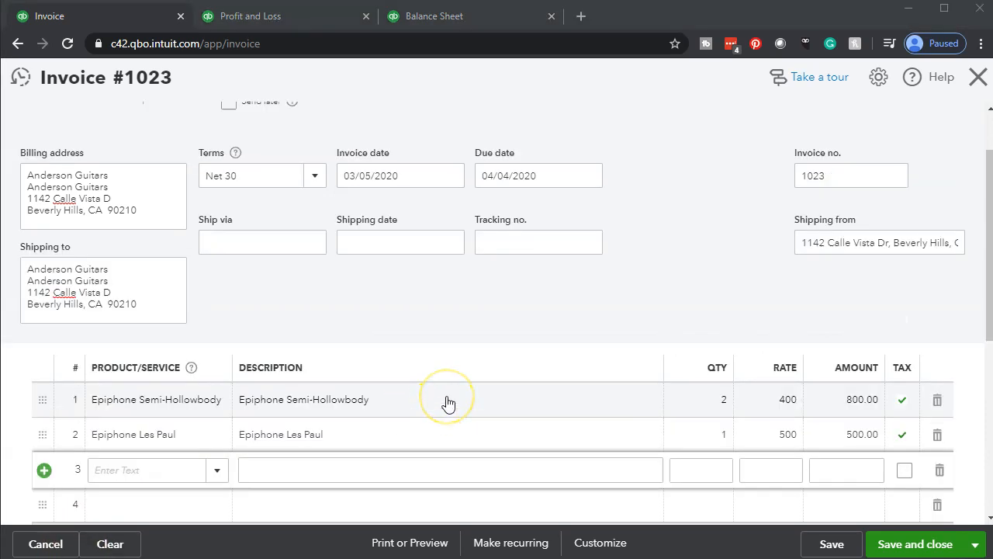
# Review the invoice's line items, sales tax and balance due, and save and close the invoice.
pyautogui.scroll(-2, 446, 403)
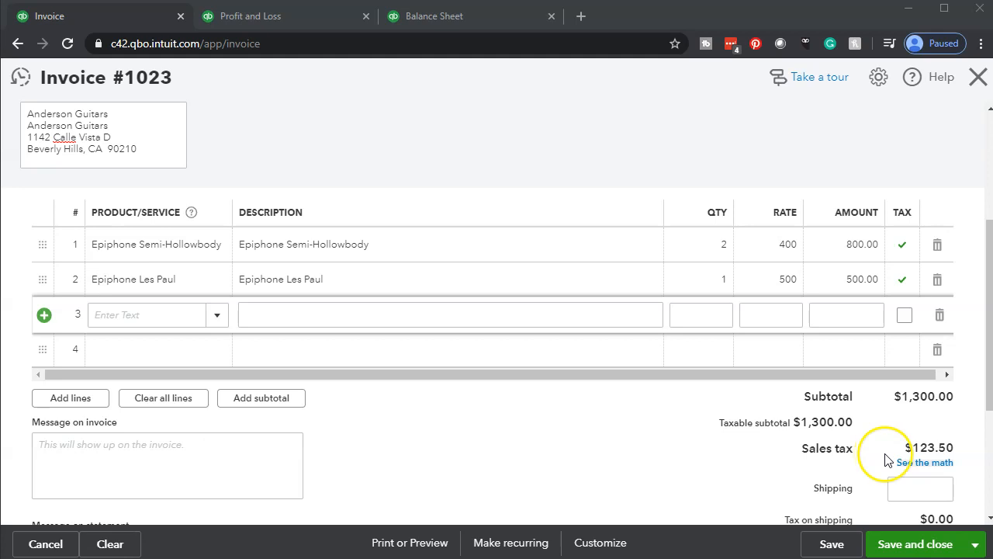
pyautogui.scroll(-1, 886, 460)
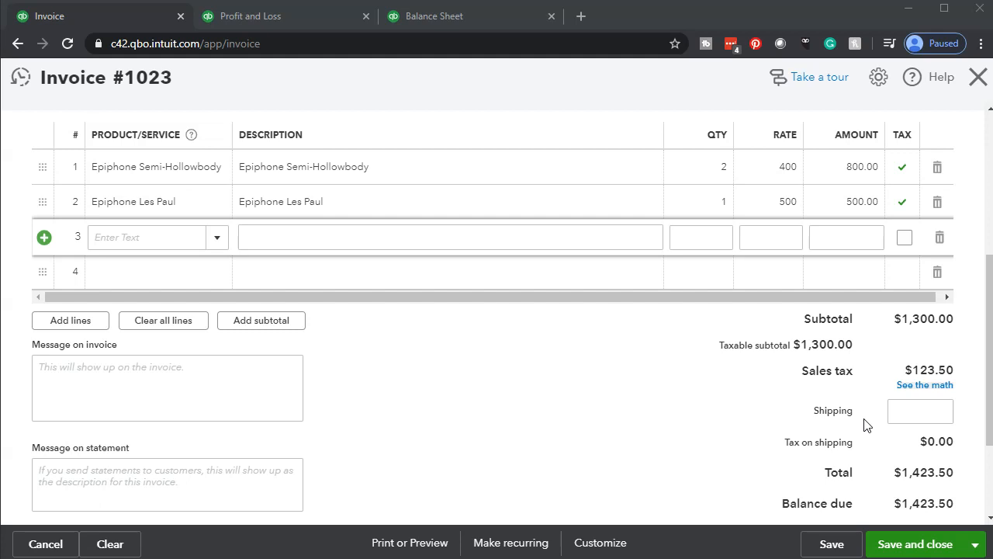
pyautogui.scroll(4, 732, 398)
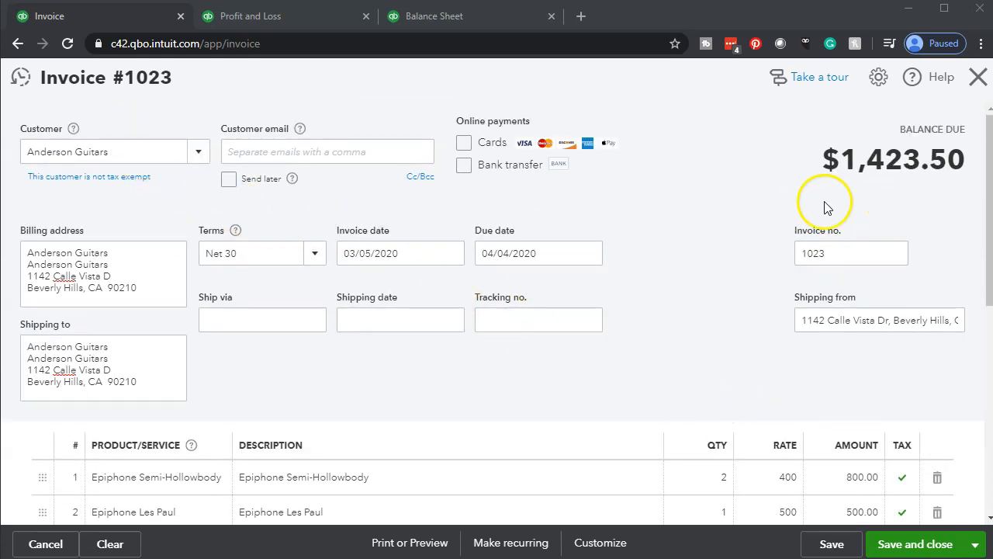
pyautogui.scroll(-3, 756, 206)
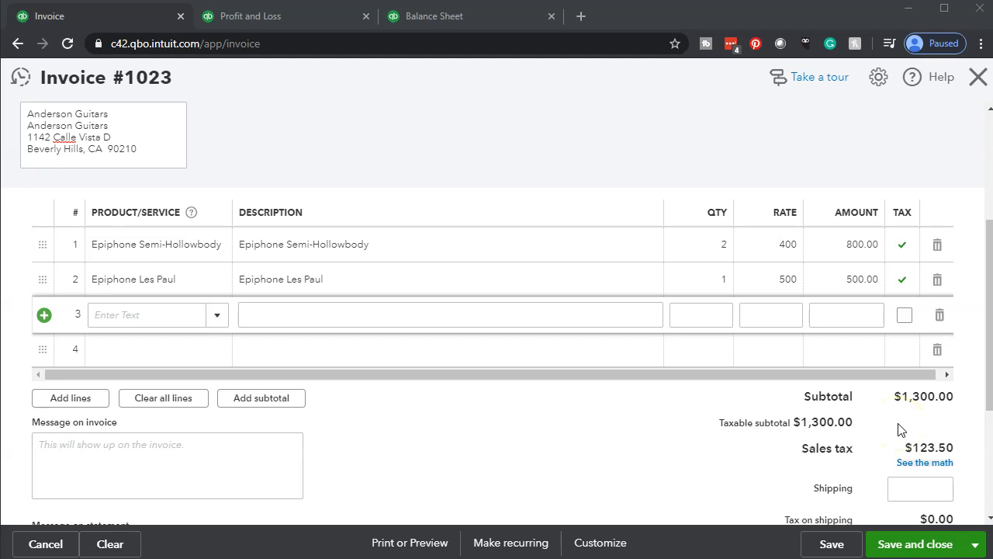
pyautogui.scroll(-1, 900, 429)
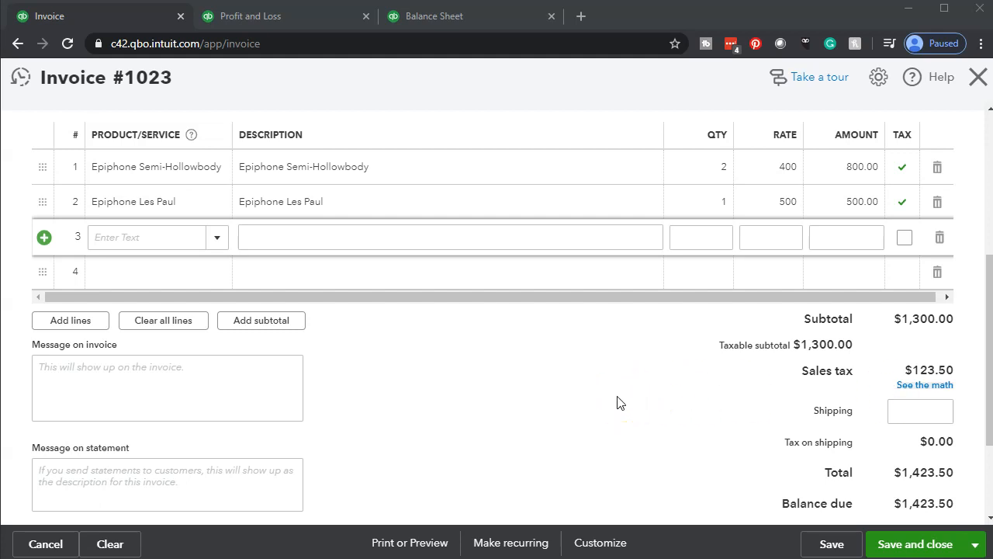
pyautogui.scroll(2, 619, 402)
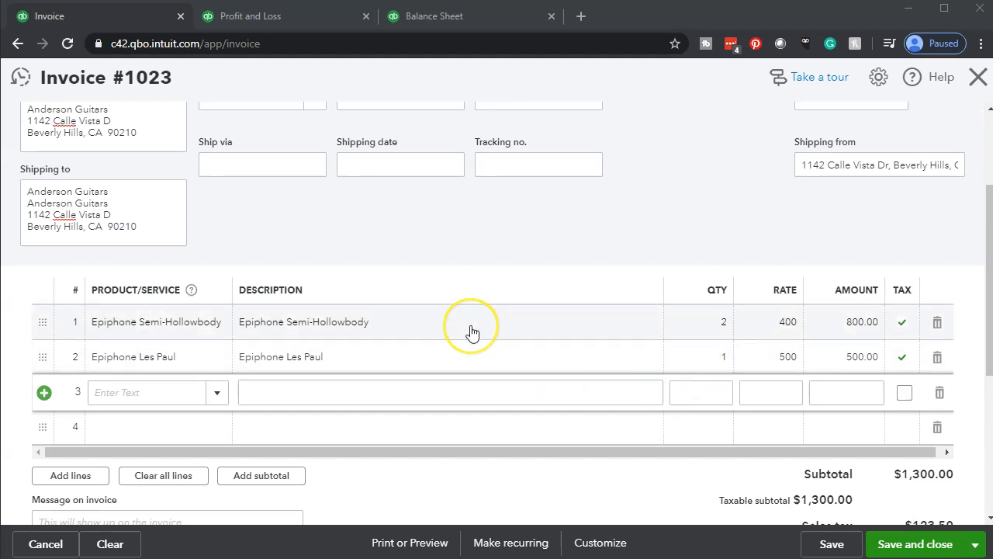
pyautogui.click(460, 369)
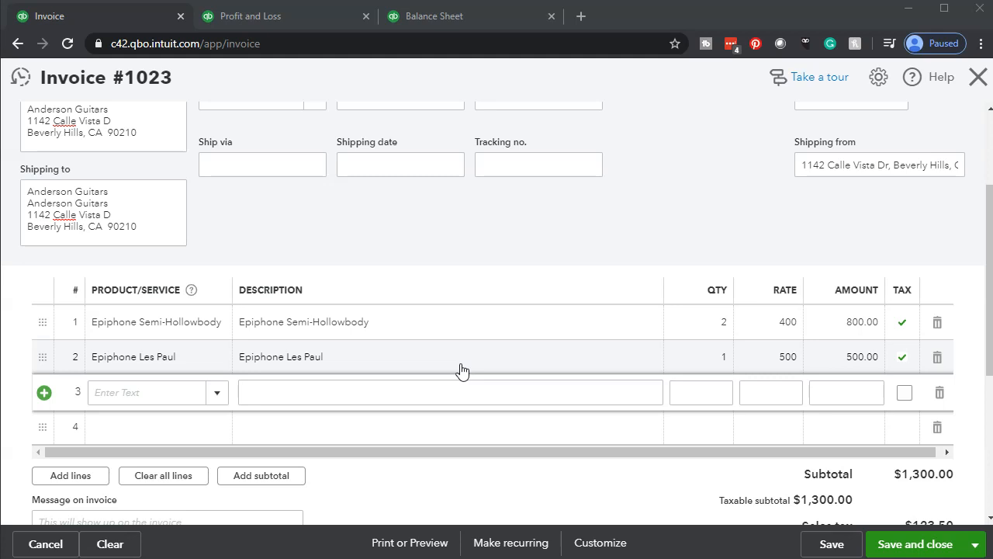
pyautogui.scroll(-1, 466, 372)
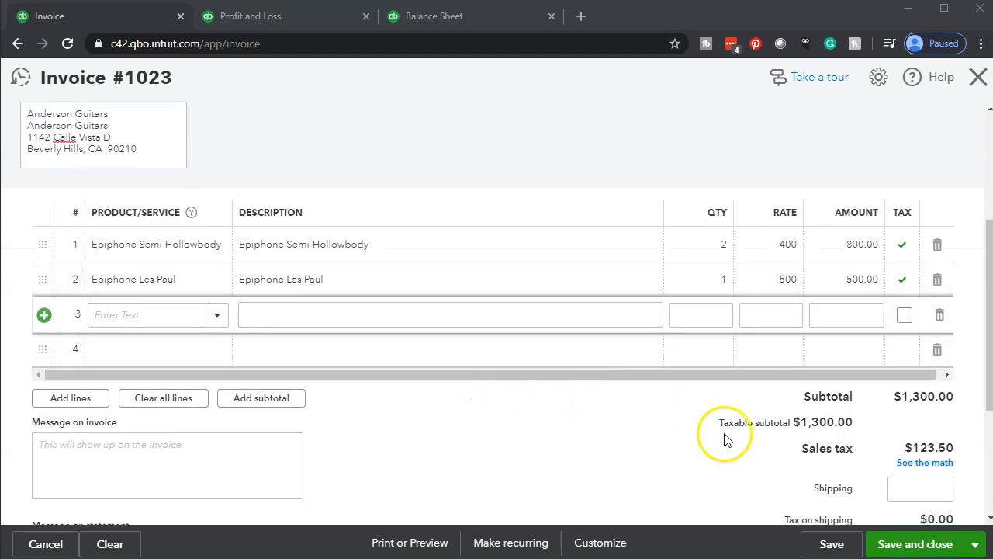
pyautogui.click(904, 547)
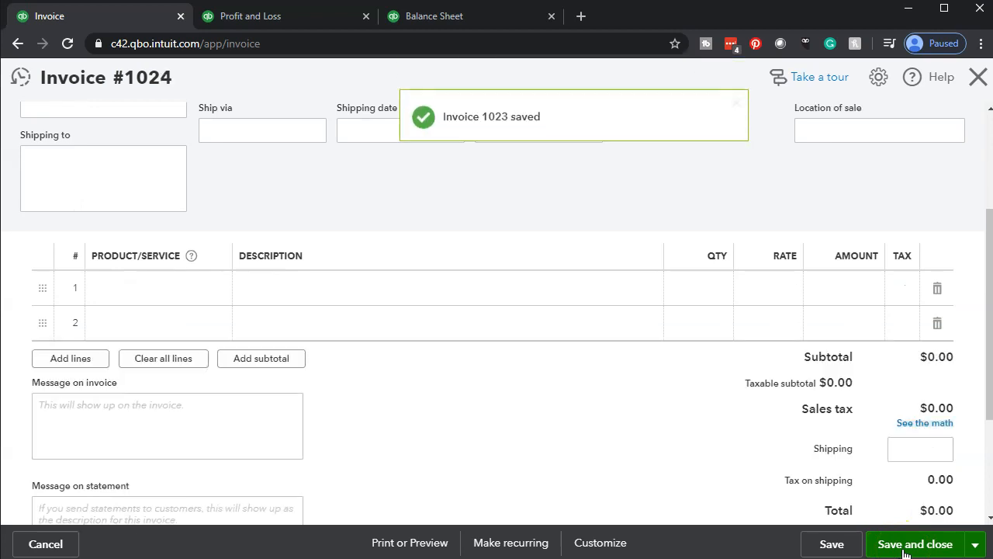
# Switch to the open Balance Sheet report, enlarge the page and hide the navigation sidebar.
pyautogui.click(470, 17)
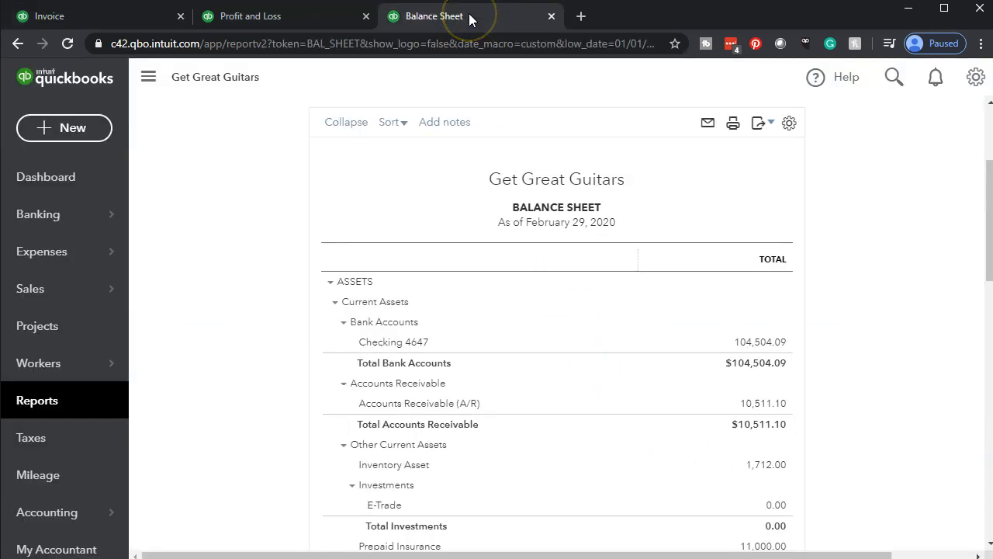
pyautogui.click(146, 92)
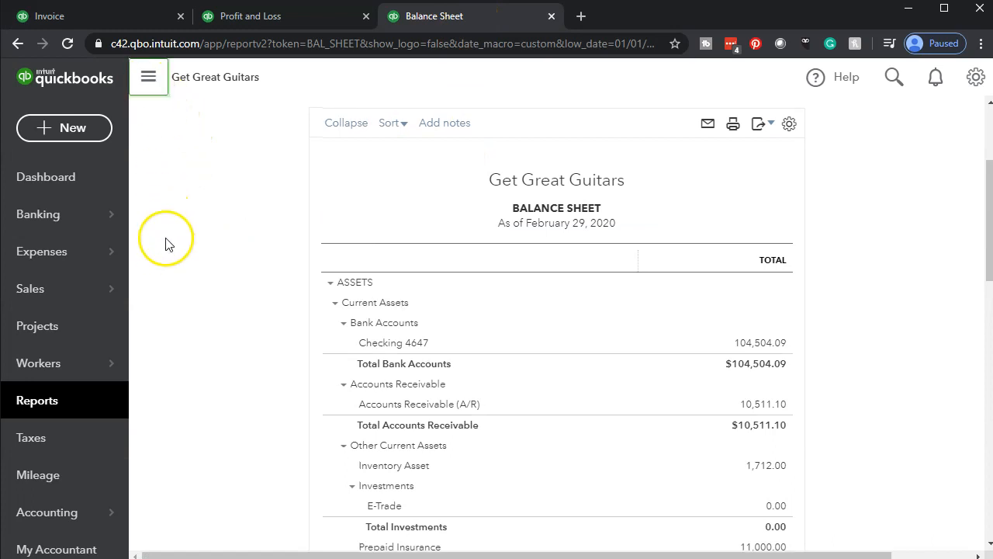
pyautogui.hotkey('ctrl', '+')
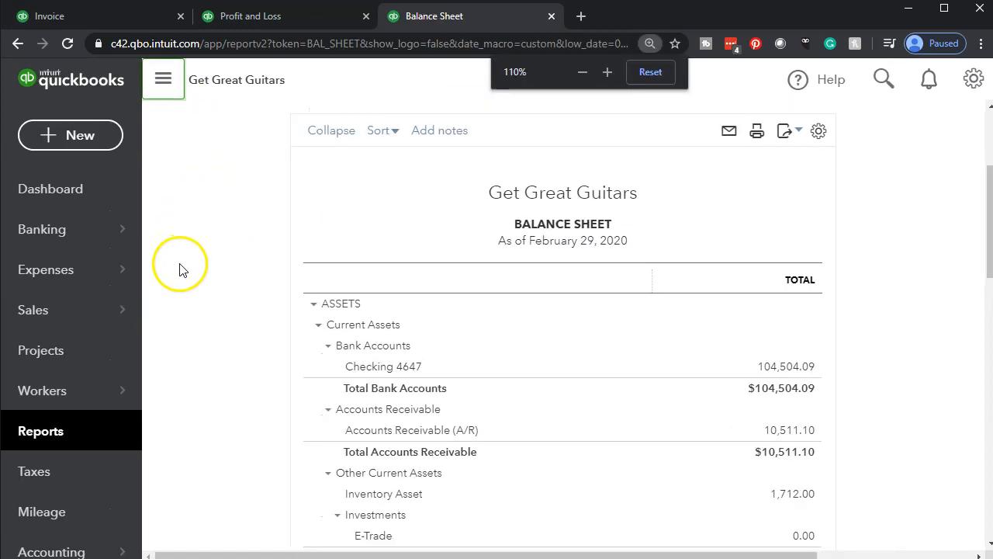
pyautogui.hotkey('ctrl', '+')
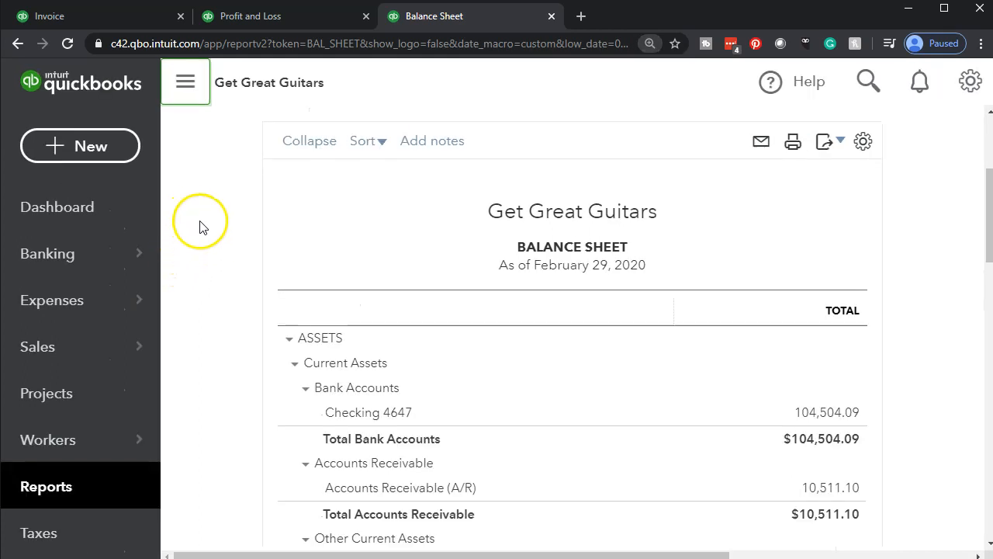
pyautogui.click(187, 84)
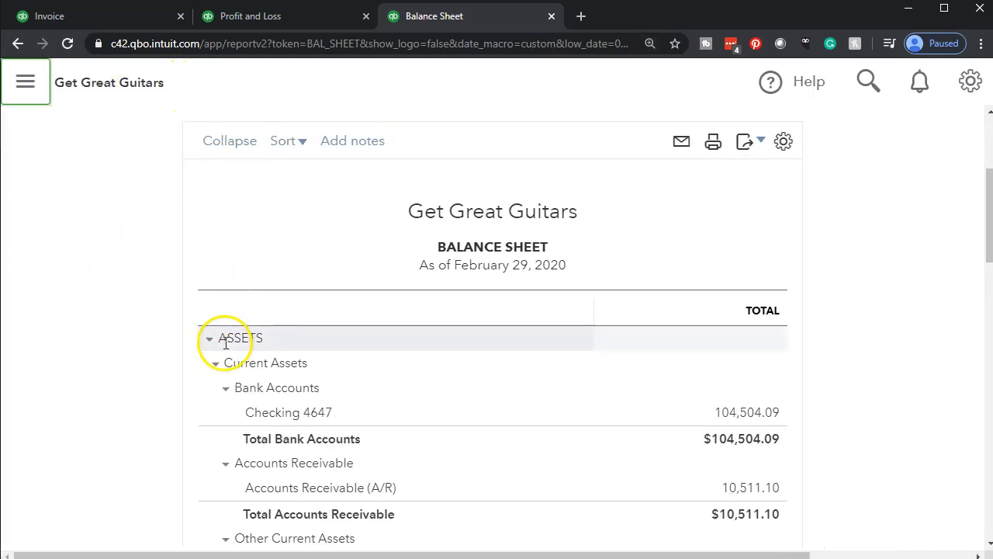
# Examine the transactions behind the Balance Sheet's Accounts Receivable (A/R) amount through 02/29/2020 and return to the report summary.
pyautogui.scroll(-1, 138, 377)
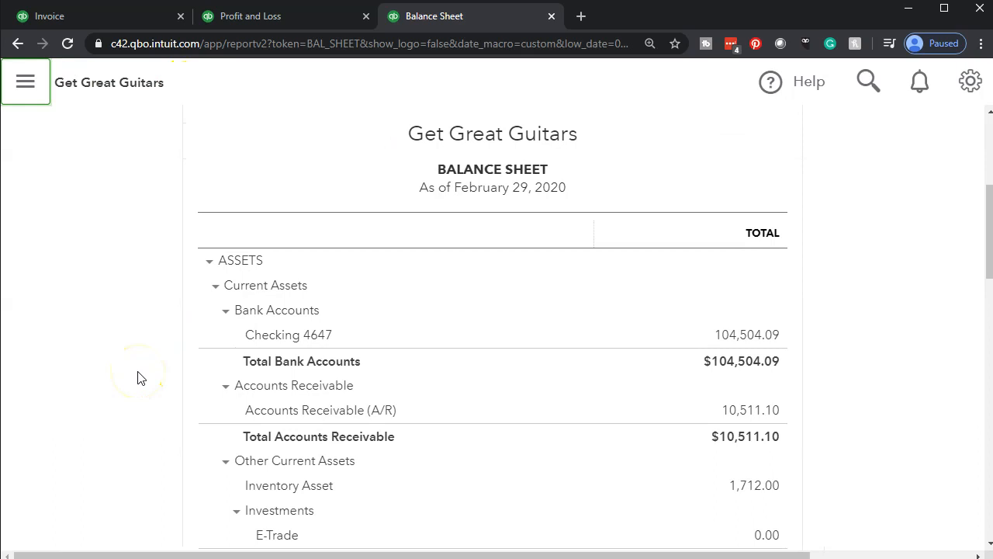
pyautogui.scroll(-1, 138, 377)
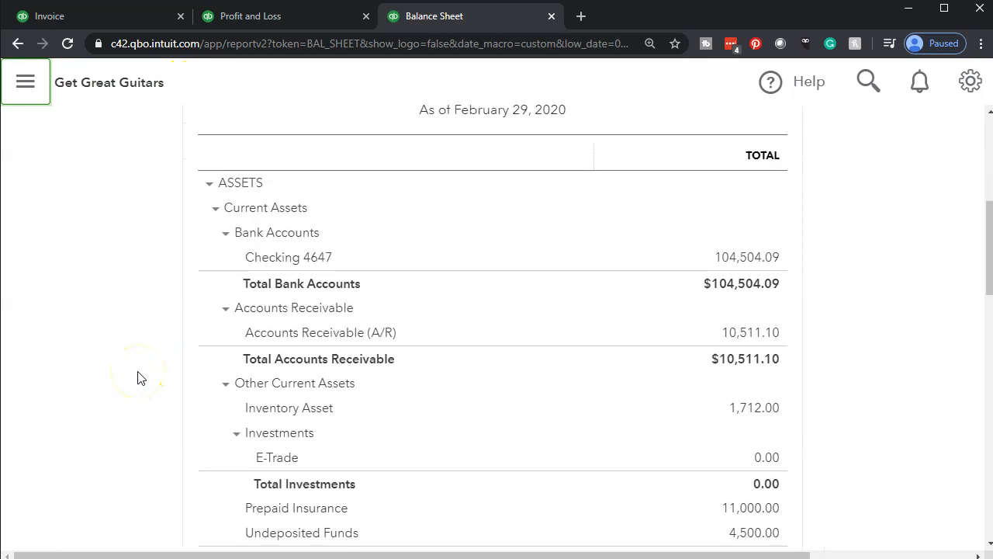
pyautogui.click(734, 336)
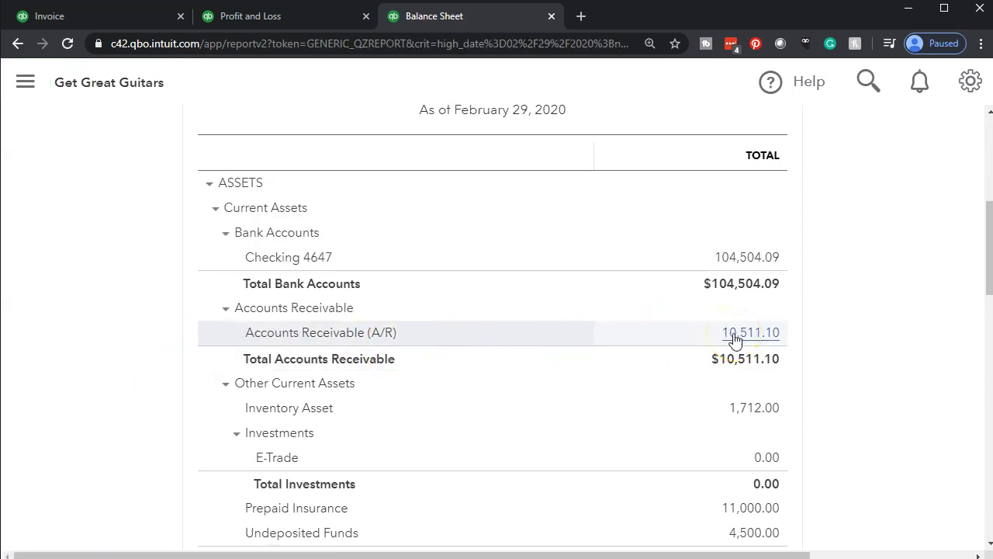
pyautogui.scroll(-8, 696, 342)
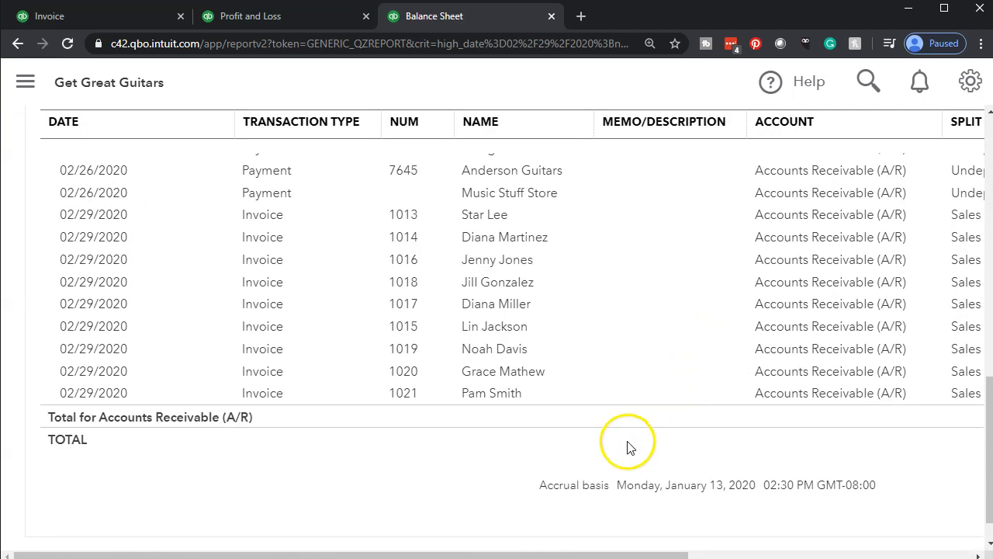
pyautogui.scroll(10, 613, 430)
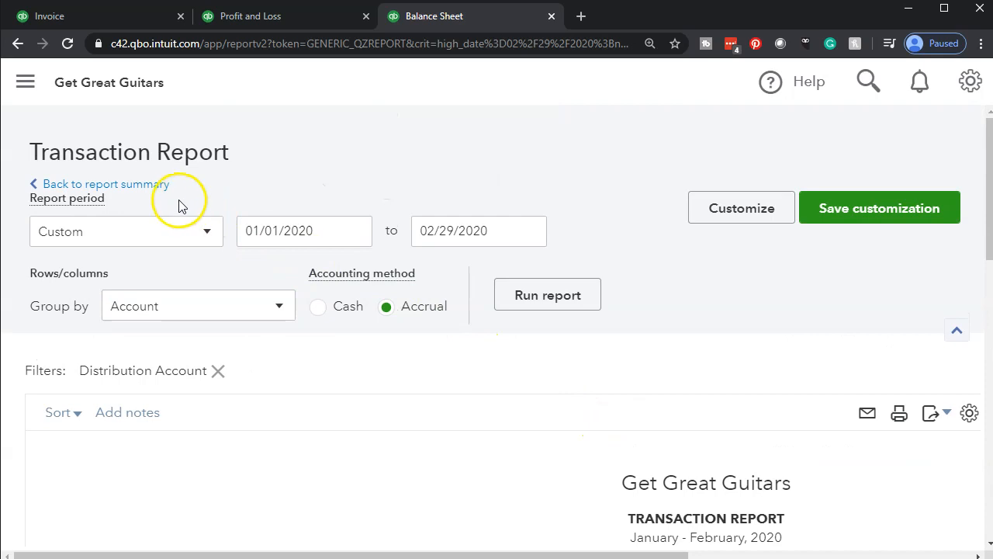
pyautogui.click(146, 186)
# Set the Balance Sheet's end date to 03/10/2020 and run the report again.
pyautogui.scroll(-5, 405, 294)
pyautogui.scroll(5, 404, 295)
pyautogui.moveTo(488, 231); pyautogui.dragTo(380, 222)
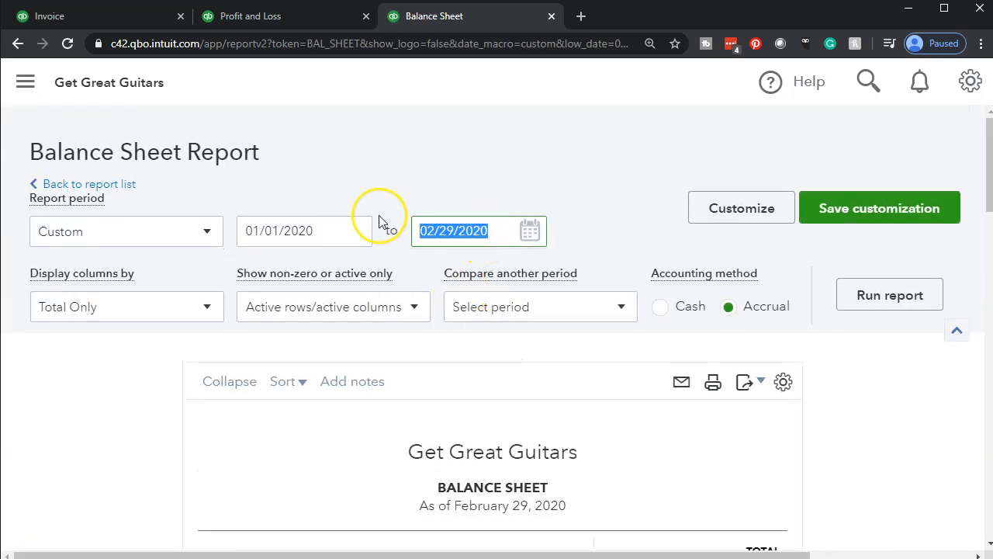
pyautogui.press('+')
pyautogui.press('+')
pyautogui.press('+')
pyautogui.press('+')
pyautogui.press('+')
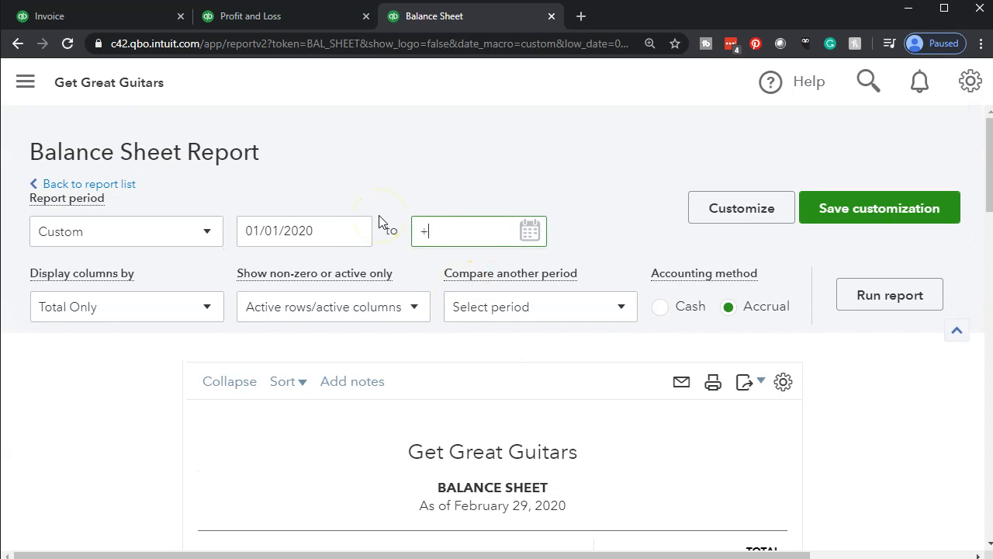
pyautogui.press('+')
pyautogui.press('+')
pyautogui.press('Tab')
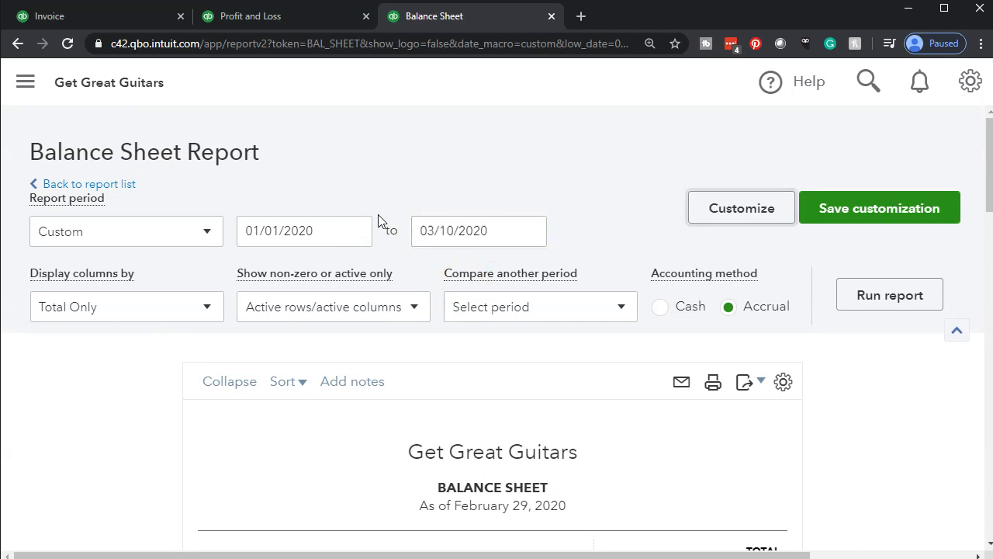
pyautogui.click(869, 288)
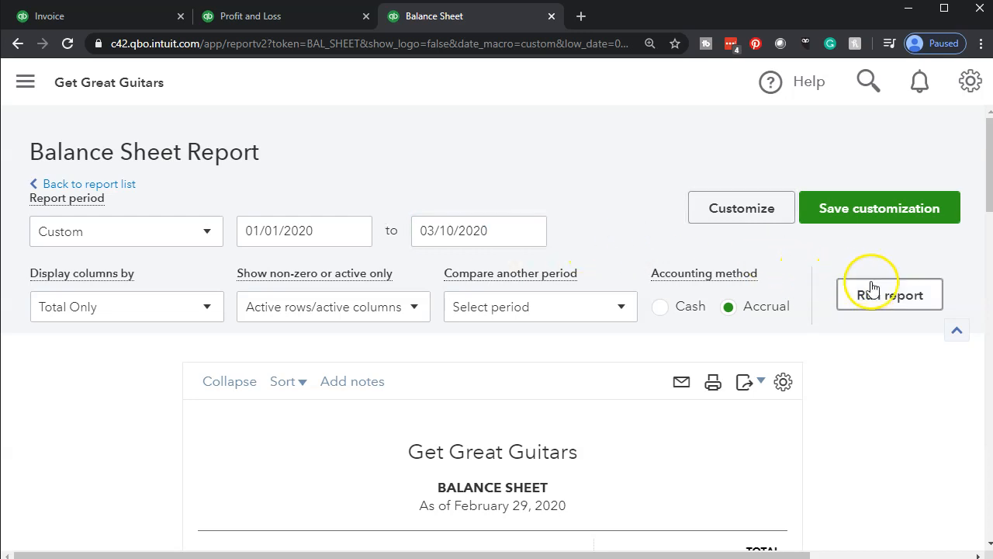
# Examine the Anderson Guitars invoice in the updated Accounts Receivable (A/R) transaction detail, including its amount and balance, and return to the report summary.
pyautogui.scroll(-1, 829, 306)
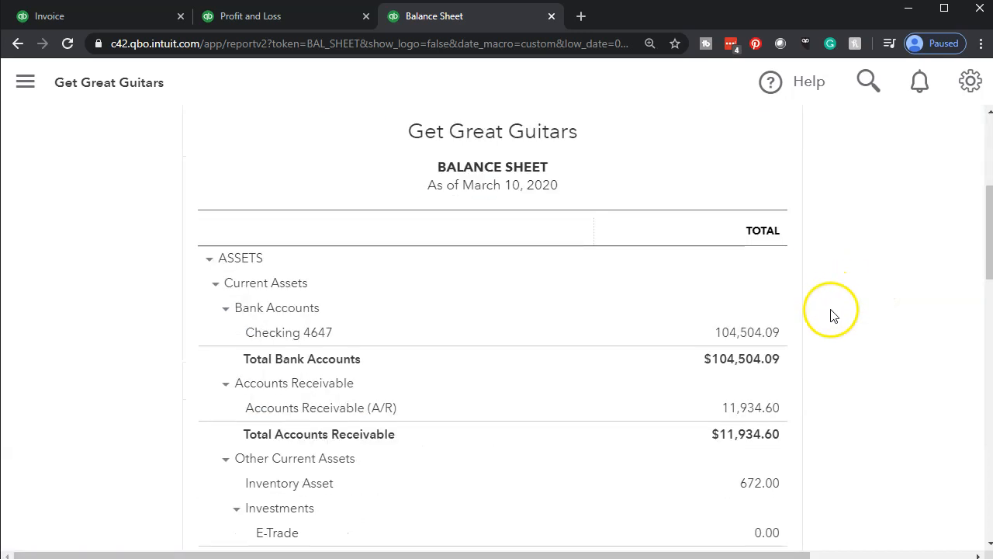
pyautogui.click(763, 408)
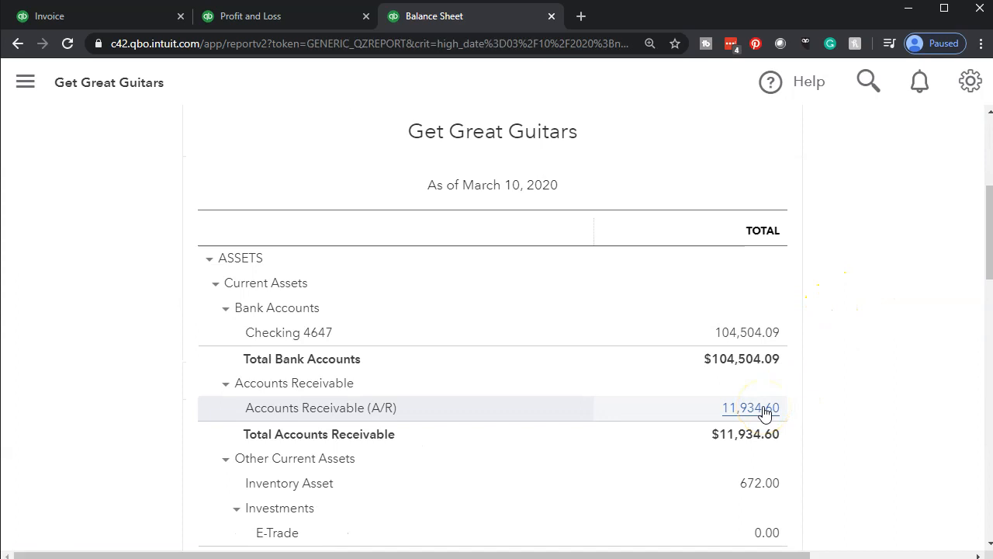
pyautogui.scroll(-7, 455, 421)
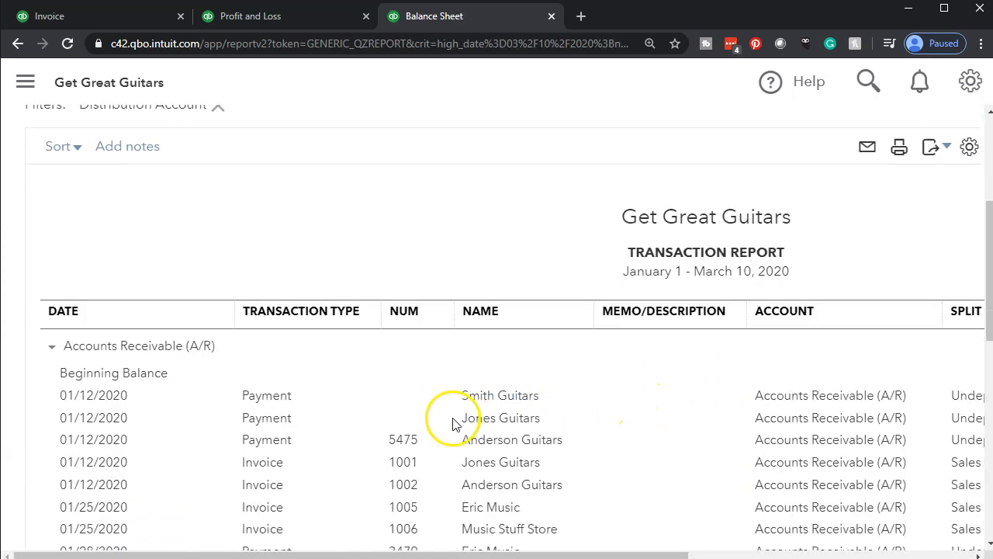
pyautogui.scroll(-2, 451, 423)
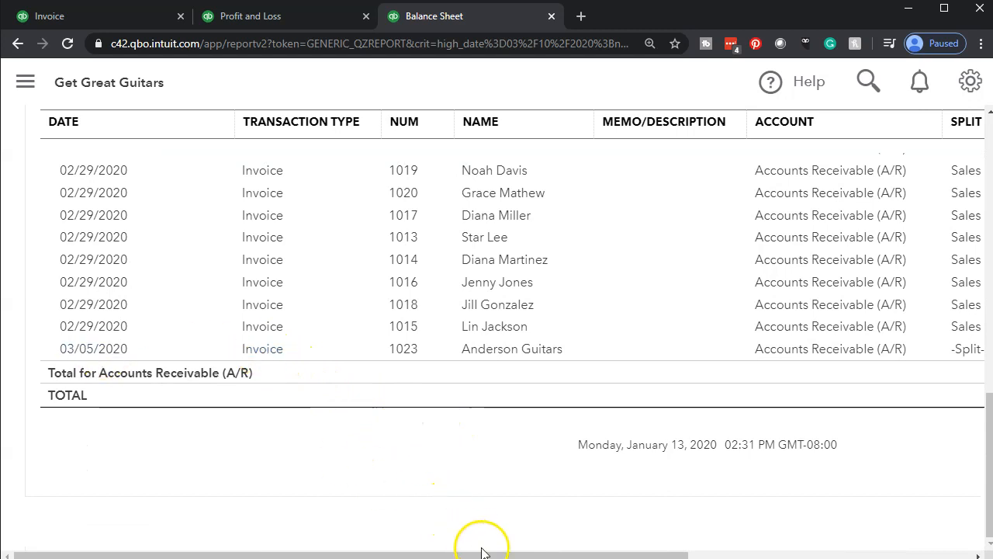
pyautogui.moveTo(483, 553); pyautogui.dragTo(784, 540)
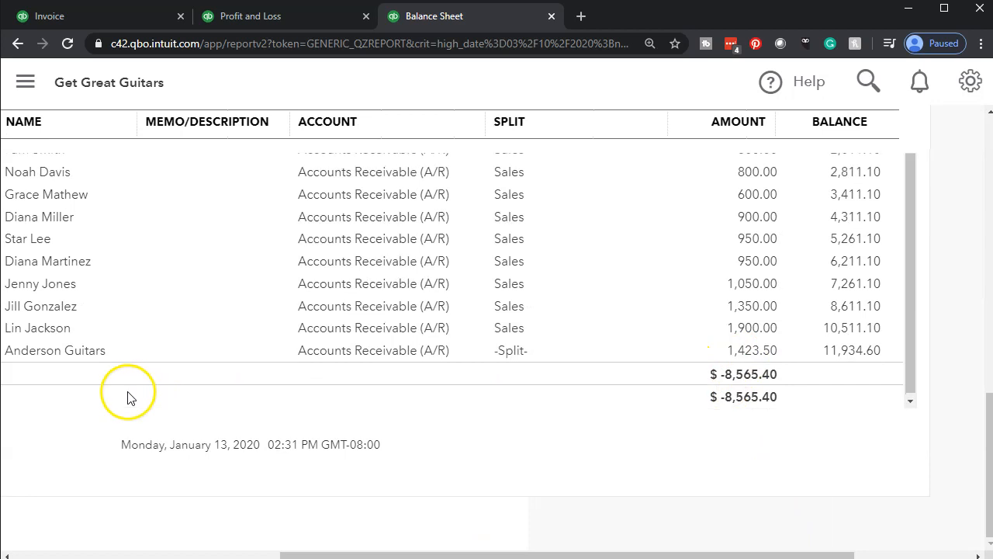
pyautogui.scroll(10, 104, 357)
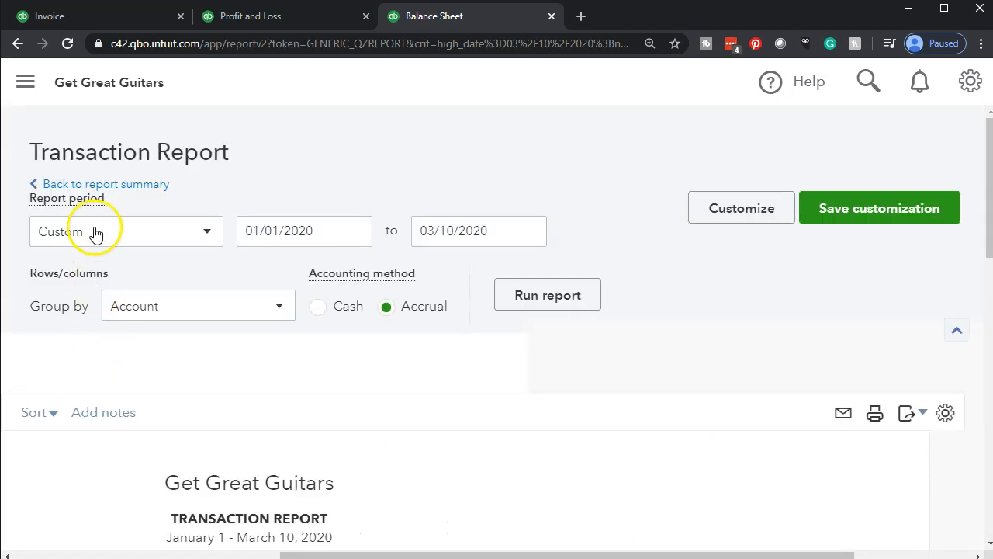
pyautogui.click(56, 185)
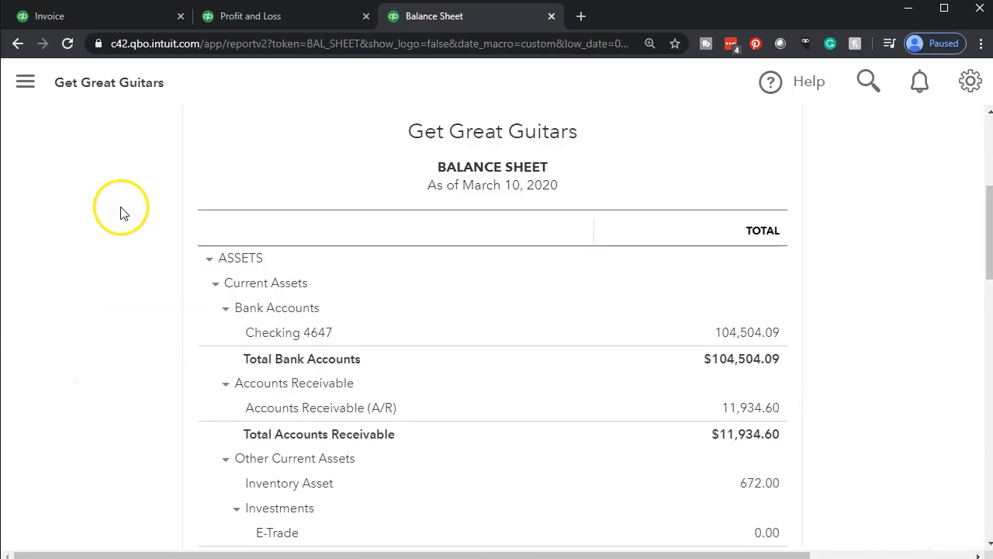
# Switch to the open Profit and Loss report, set its period to 03/01/2020 through 03/10/2020 and run the report.
pyautogui.click(280, 17)
pyautogui.click(306, 228)
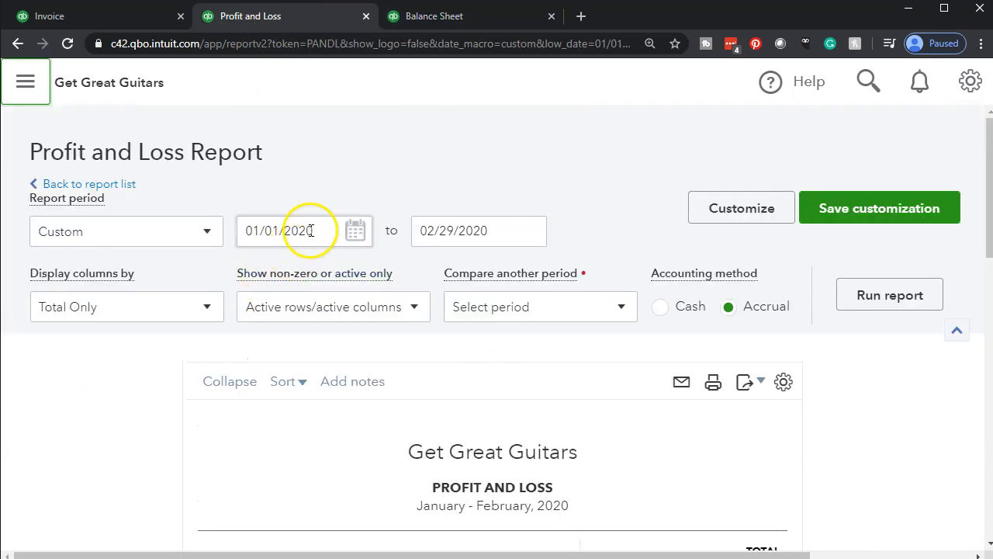
pyautogui.moveTo(321, 224); pyautogui.dragTo(172, 206)
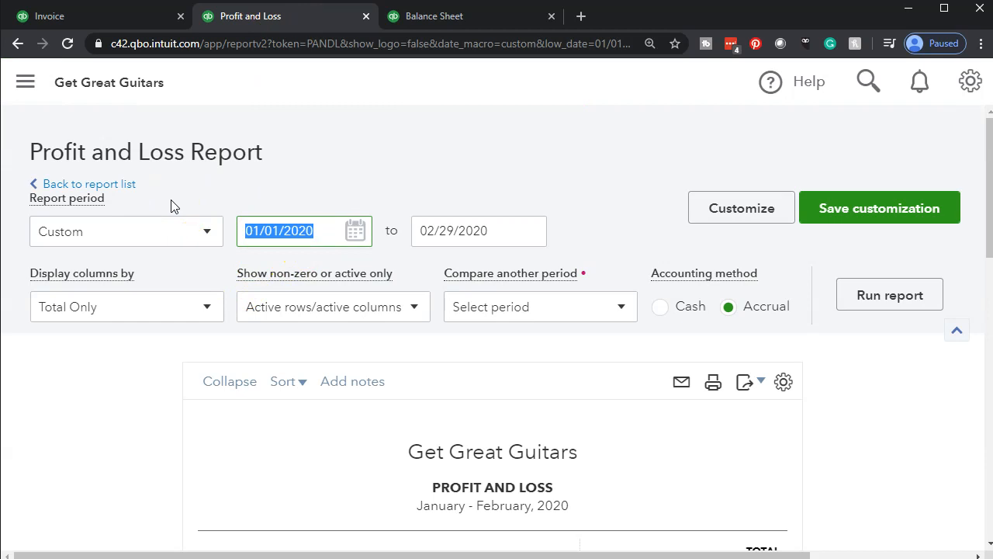
pyautogui.write('03/01/2020')
pyautogui.press('Tab')
pyautogui.write('03/10/2020')
pyautogui.press('Tab')
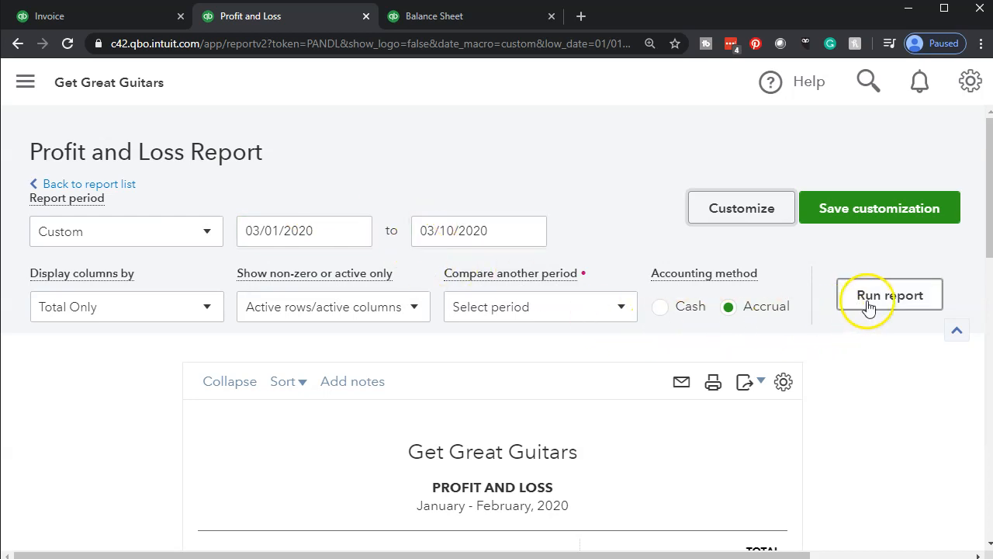
pyautogui.scroll(-3, 868, 307)
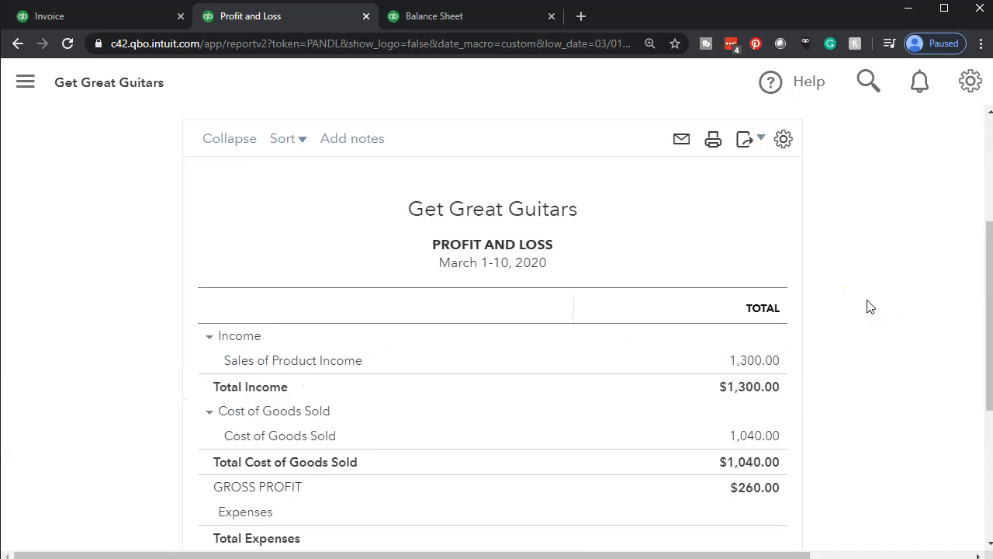
# Examine the invoice lines and amounts behind the Profit and Loss report's Sales of Product Income and return to the report summary.
pyautogui.scroll(-1, 869, 306)
pyautogui.scroll(-1, 871, 307)
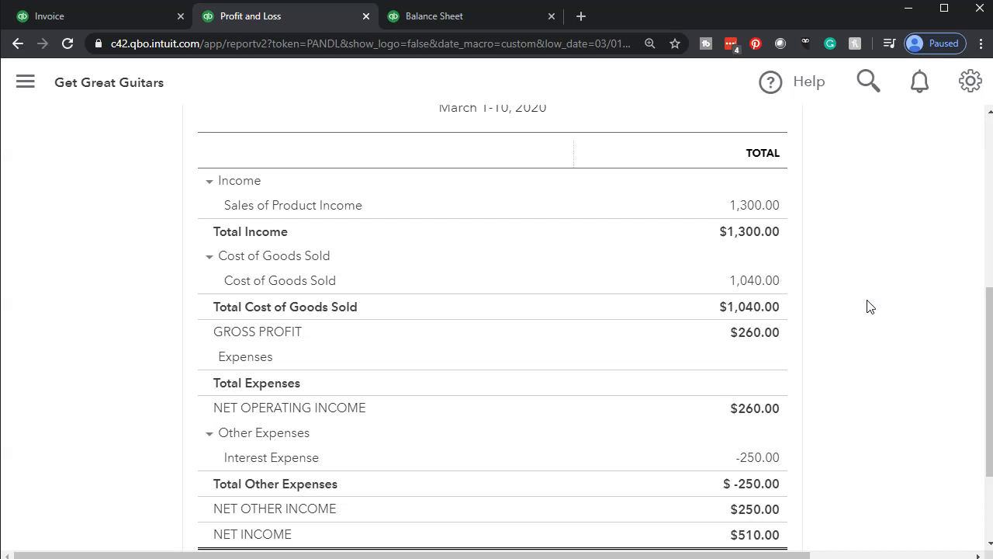
pyautogui.click(775, 206)
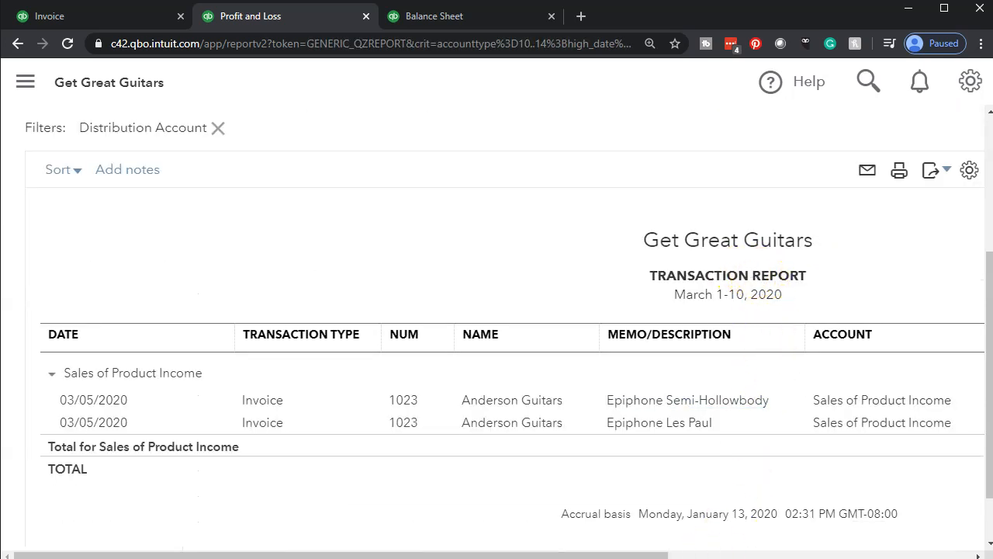
pyautogui.moveTo(627, 553); pyautogui.dragTo(868, 553)
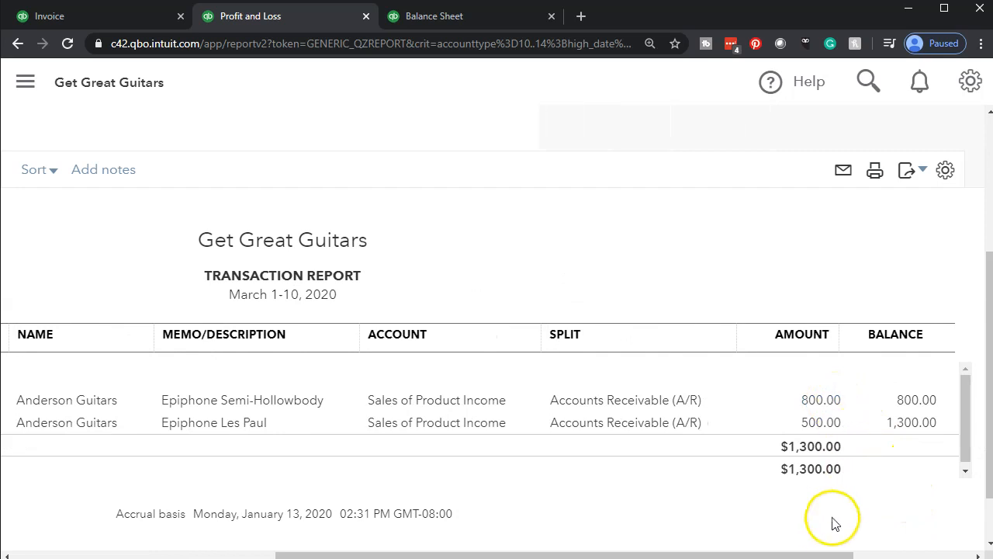
pyautogui.moveTo(823, 553); pyautogui.dragTo(488, 538)
pyautogui.scroll(3, 204, 436)
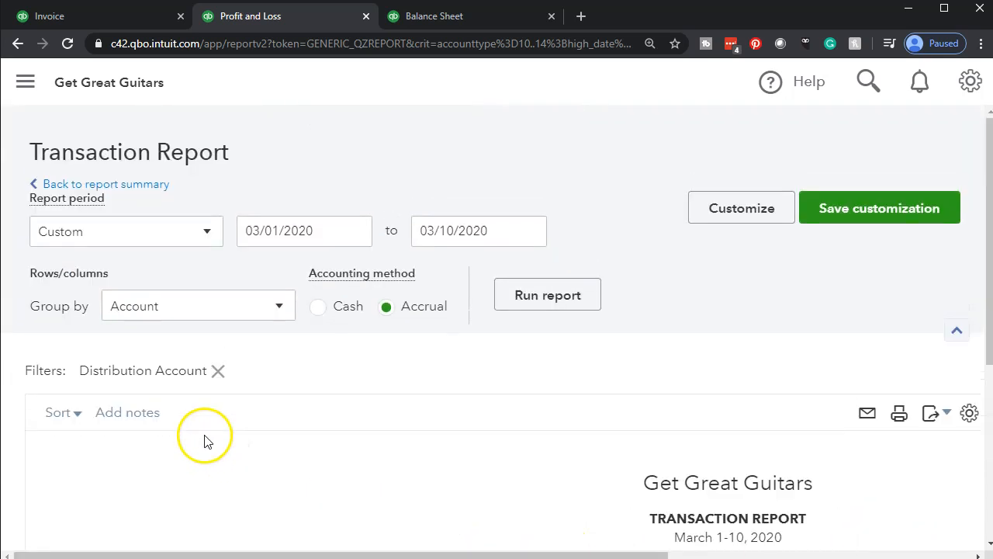
pyautogui.click(139, 187)
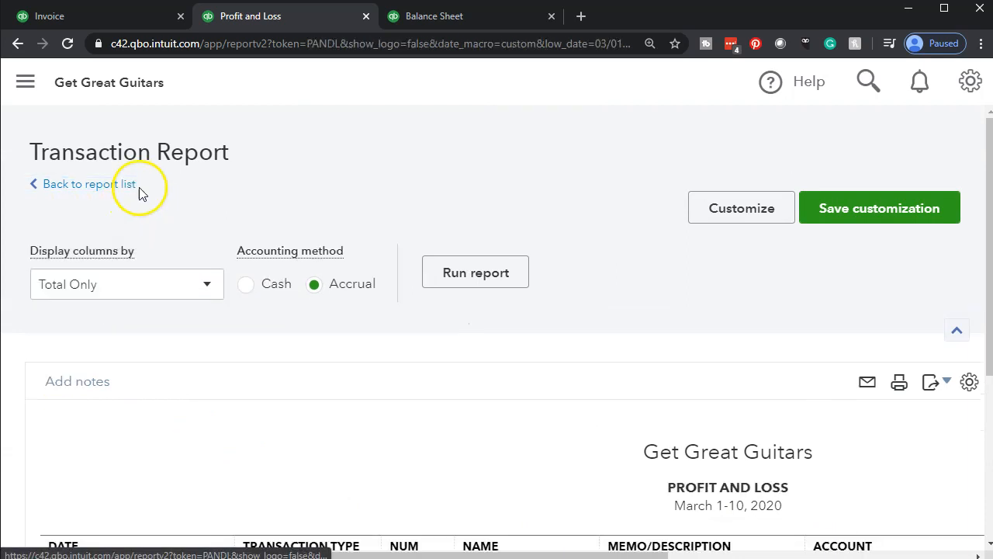
pyautogui.scroll(-4, 142, 188)
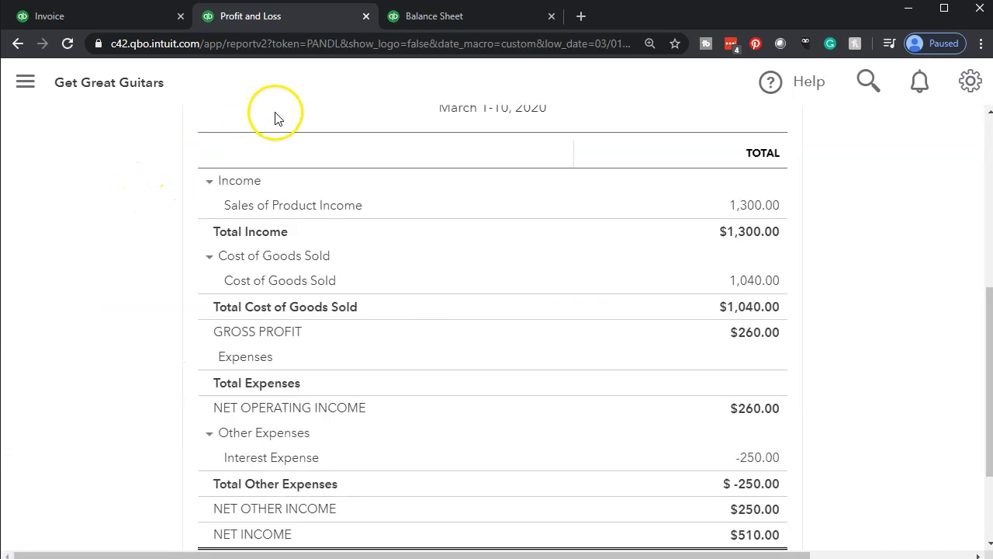
# Switch to the Balance Sheet and examine the California Department of Tax and Fee Administration payable under Other Current Liabilities.
pyautogui.click(436, 19)
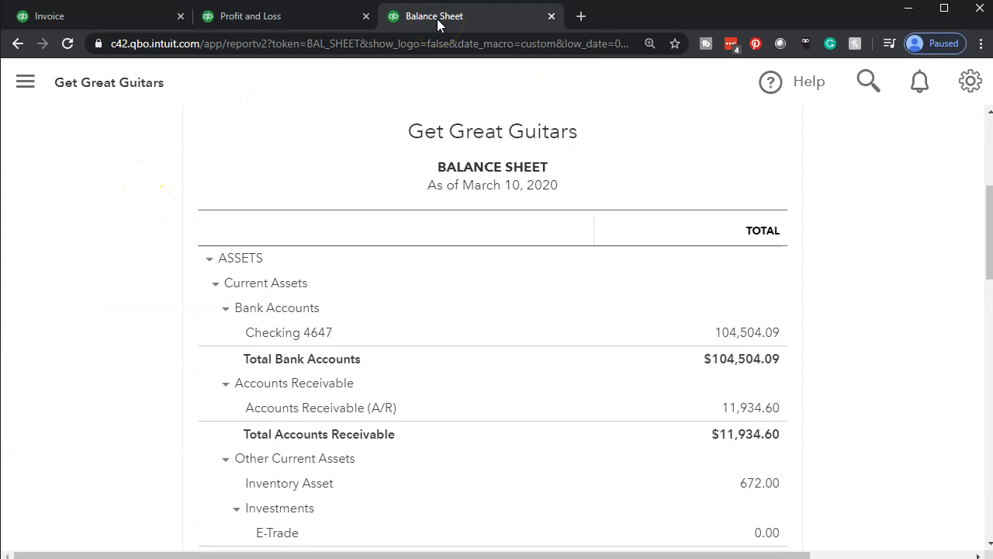
pyautogui.scroll(-7, 299, 354)
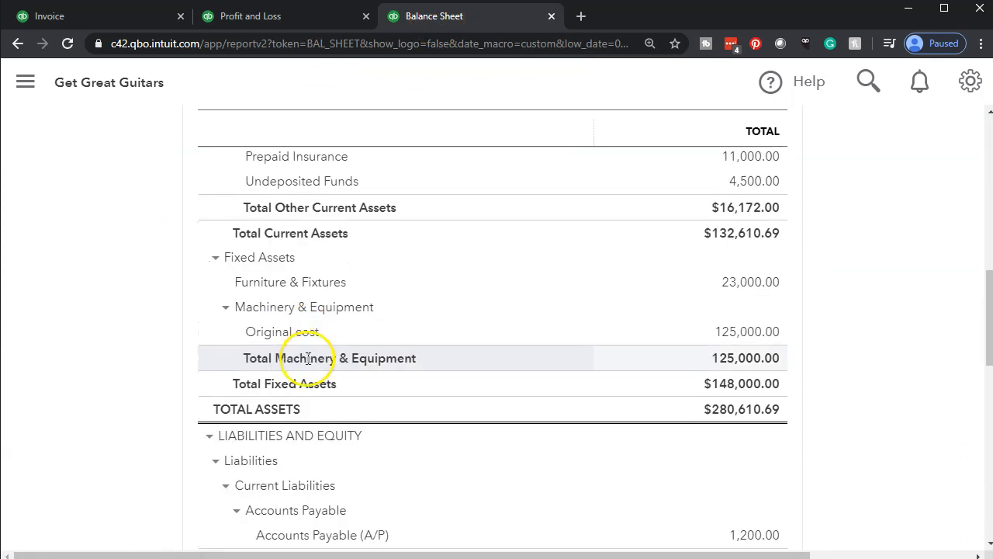
pyautogui.scroll(-1, 308, 399)
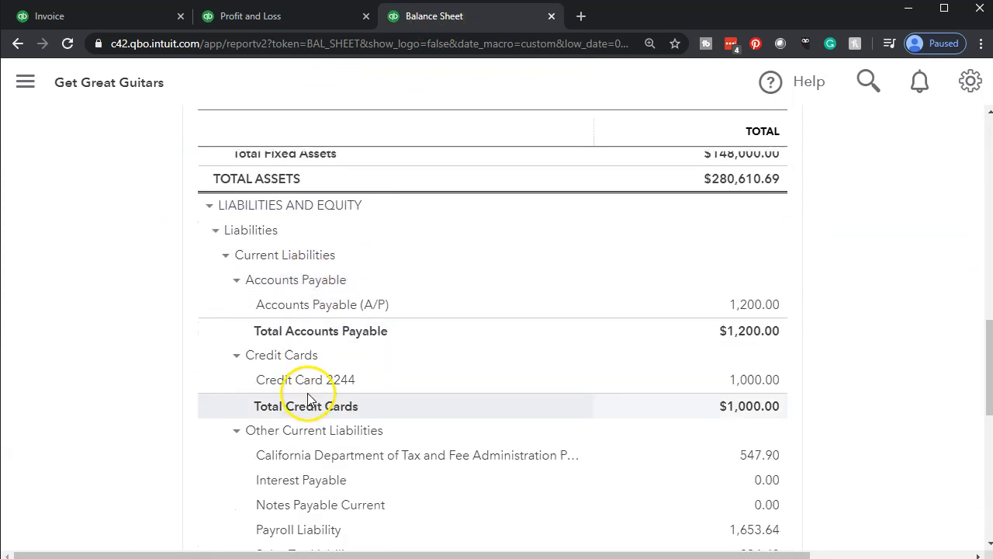
pyautogui.scroll(-1, 308, 399)
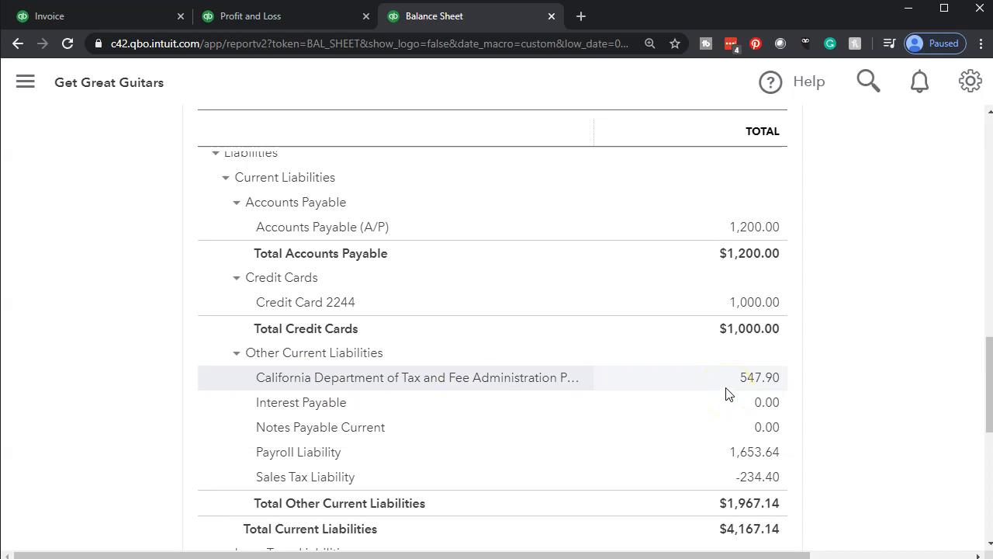
# Examine the Anderson Guitars invoice lines behind the Balance Sheet's Inventory Asset amount, including amounts and balances, and return to the report summary.
pyautogui.scroll(4, 727, 394)
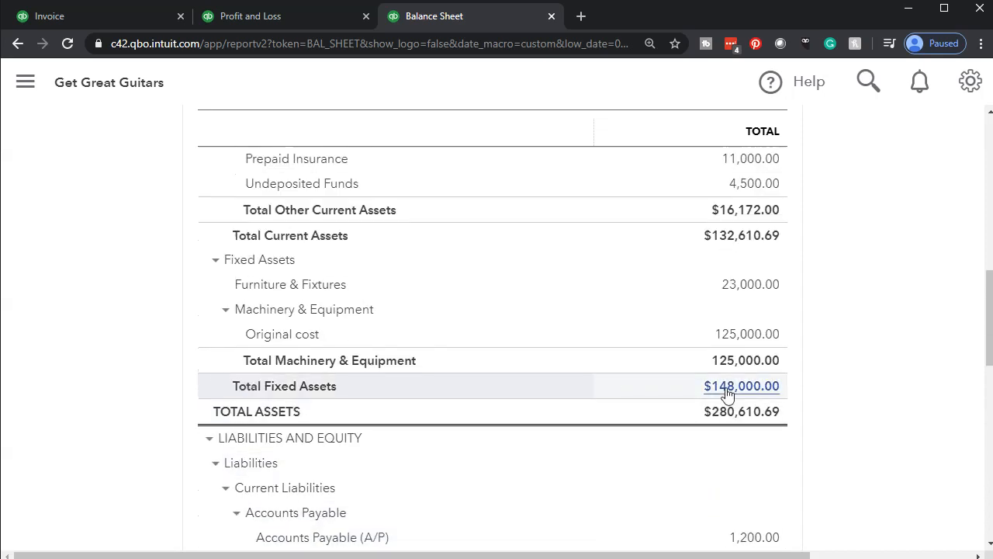
pyautogui.scroll(5, 726, 394)
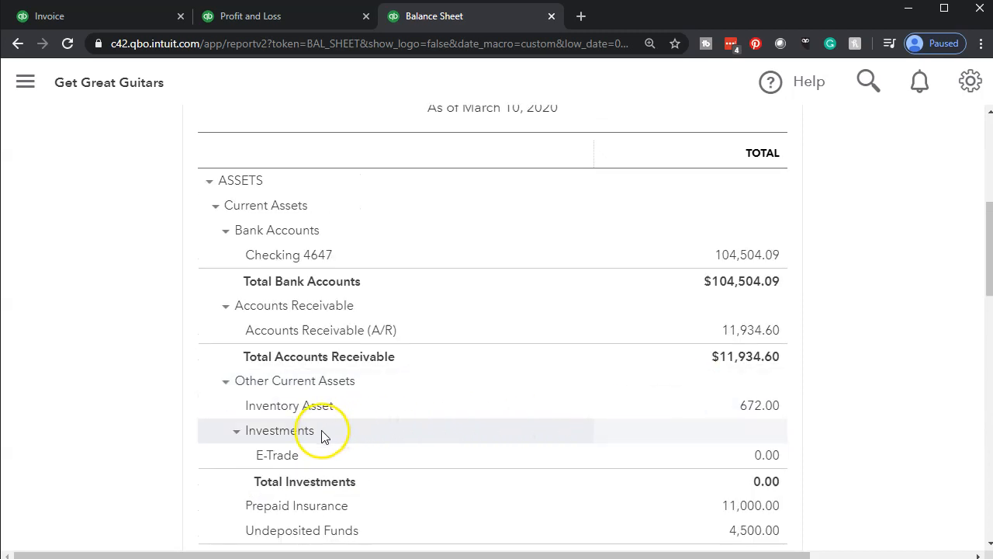
pyautogui.click(772, 409)
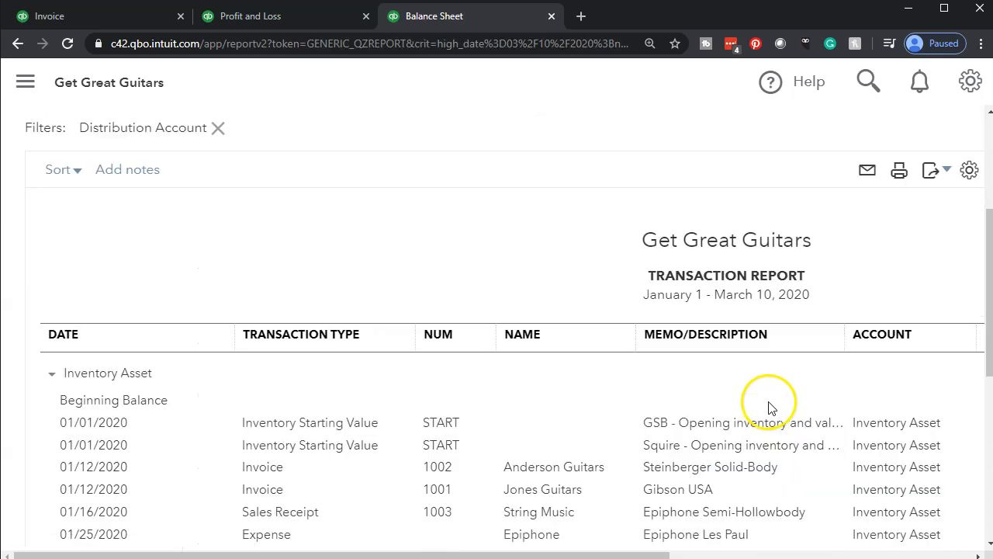
pyautogui.scroll(-5, 492, 406)
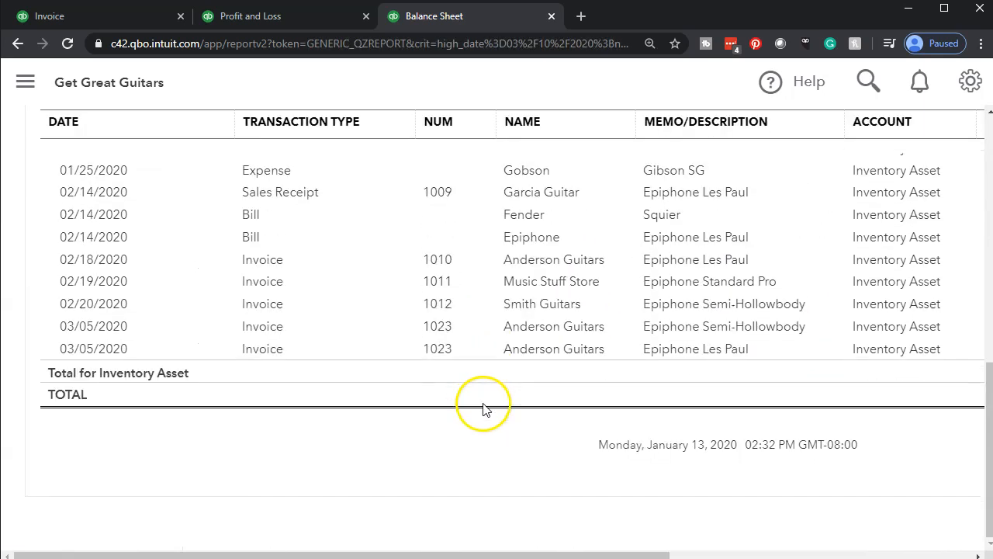
pyautogui.moveTo(526, 552); pyautogui.dragTo(827, 552)
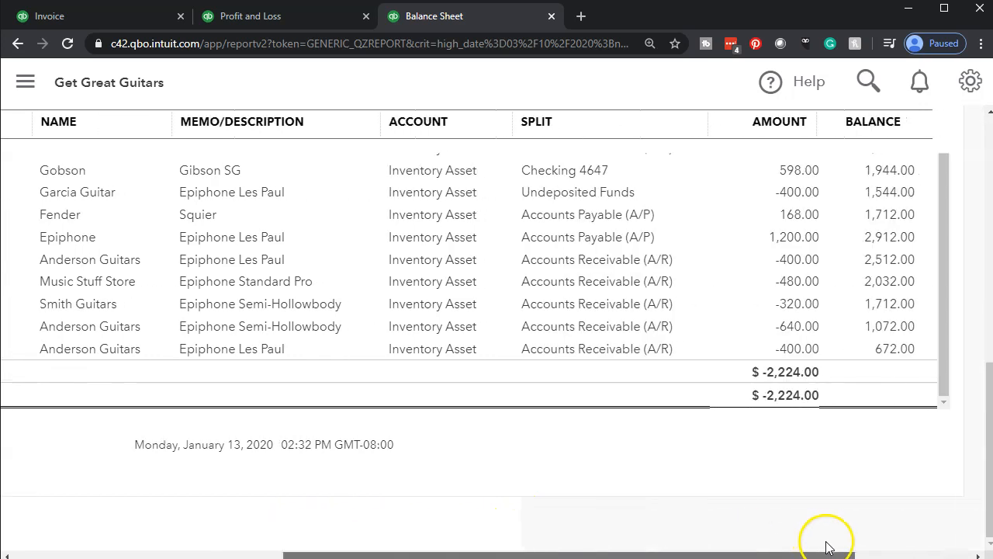
pyautogui.click(808, 349)
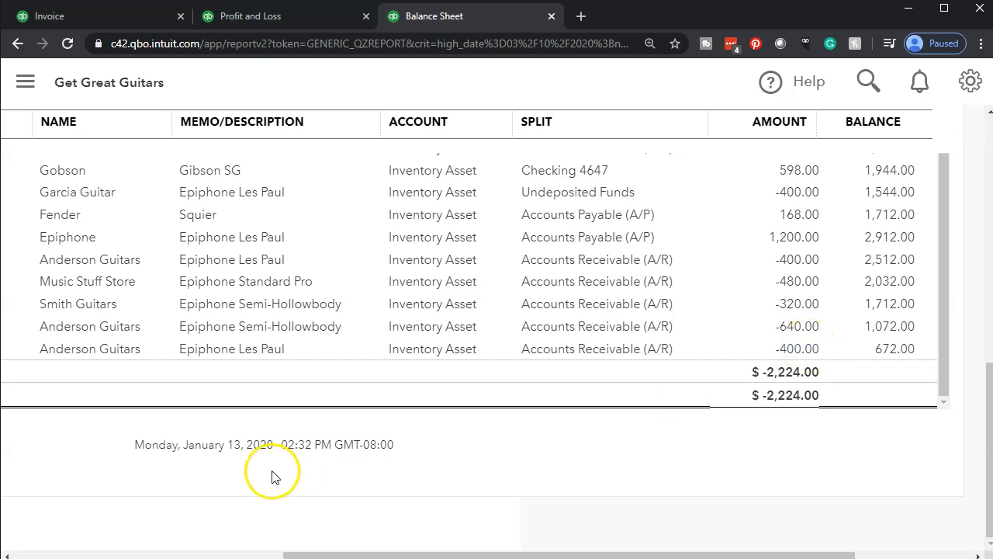
pyautogui.scroll(10, 192, 450)
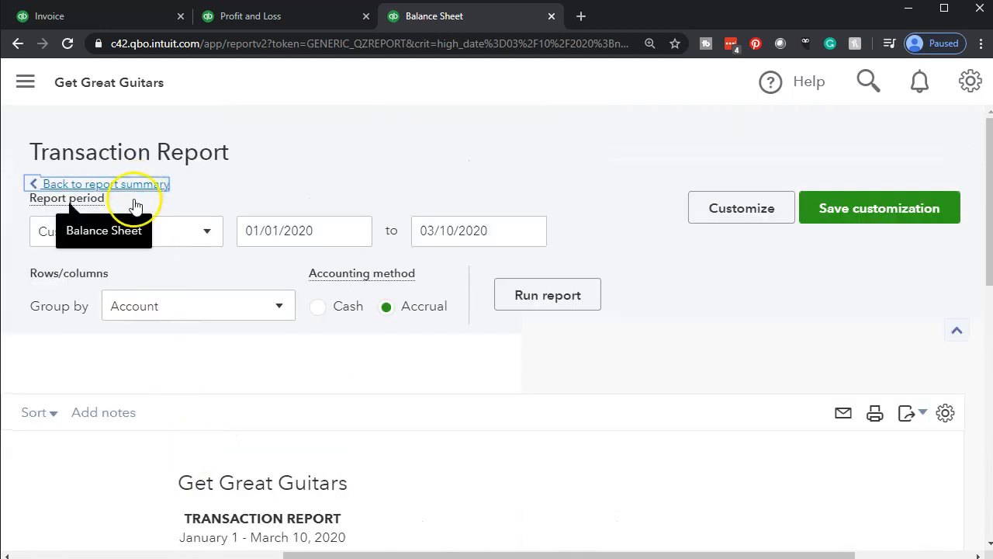
pyautogui.click(140, 187)
pyautogui.scroll(-4, 194, 155)
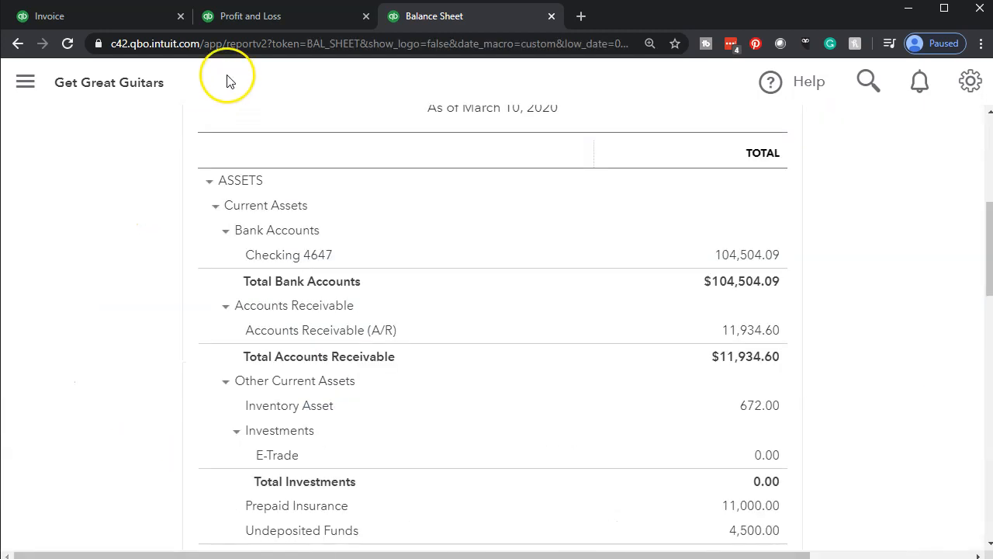
# Switch to the Profit and Loss report, examine the transactions behind Cost of Goods Sold and return to the report summary.
pyautogui.click(253, 17)
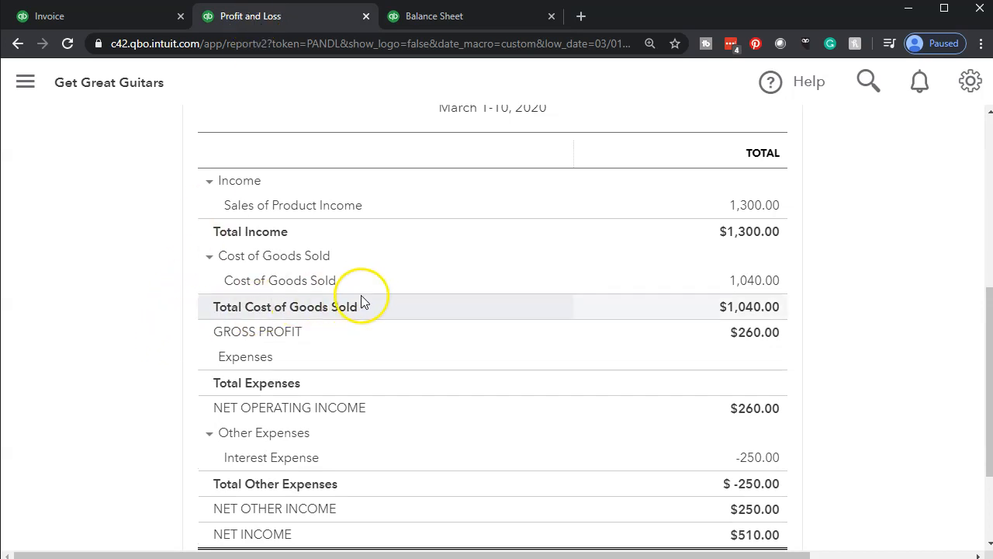
pyautogui.click(767, 281)
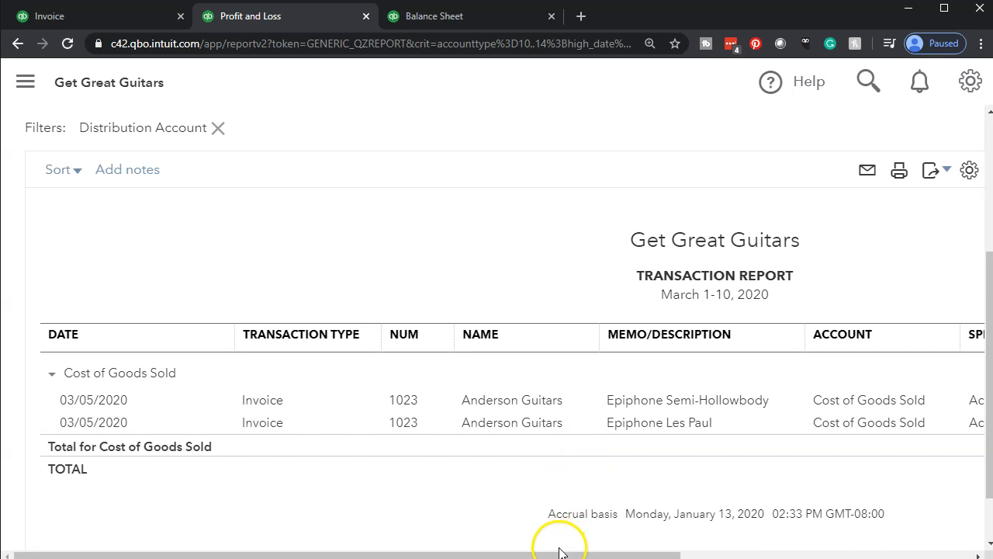
pyautogui.moveTo(605, 547); pyautogui.dragTo(898, 547)
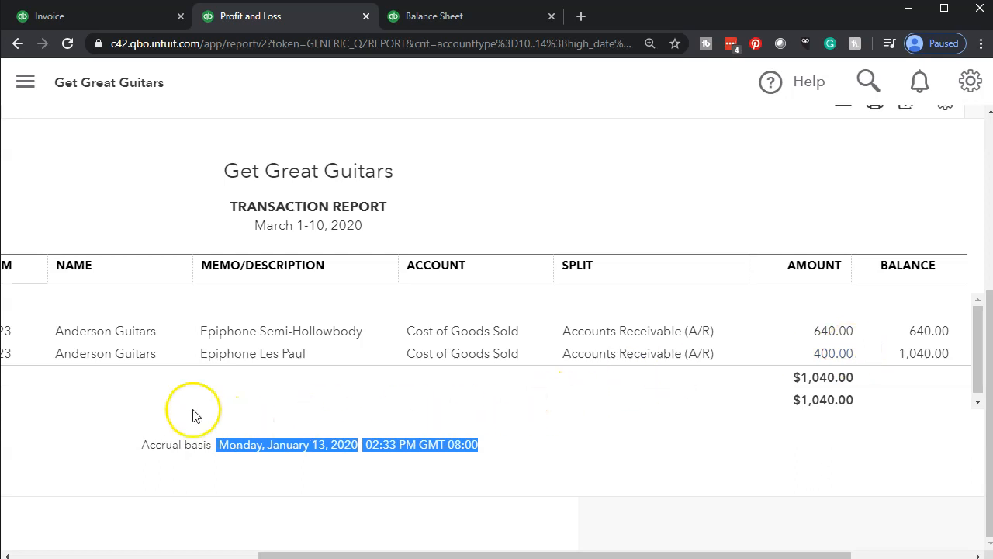
pyautogui.scroll(4, 163, 412)
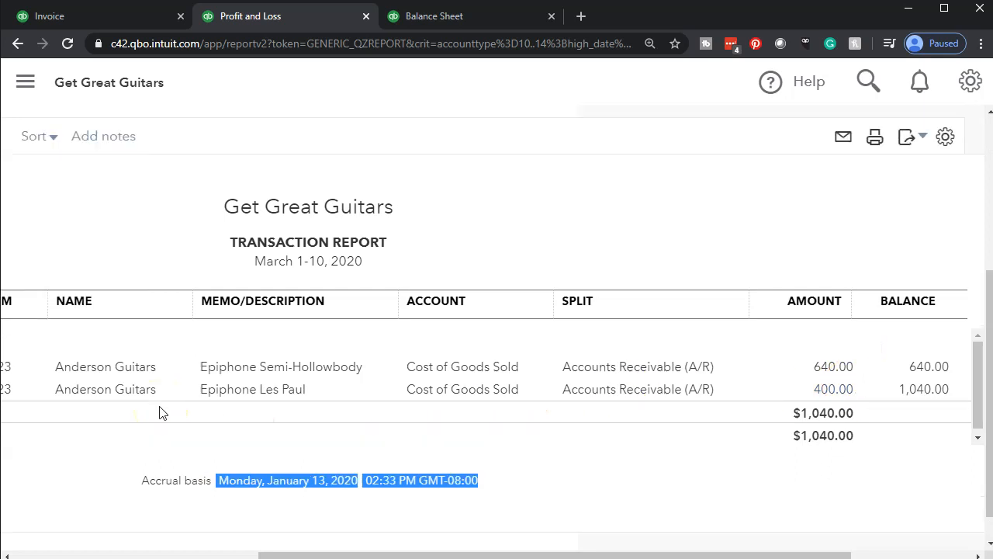
pyautogui.click(151, 194)
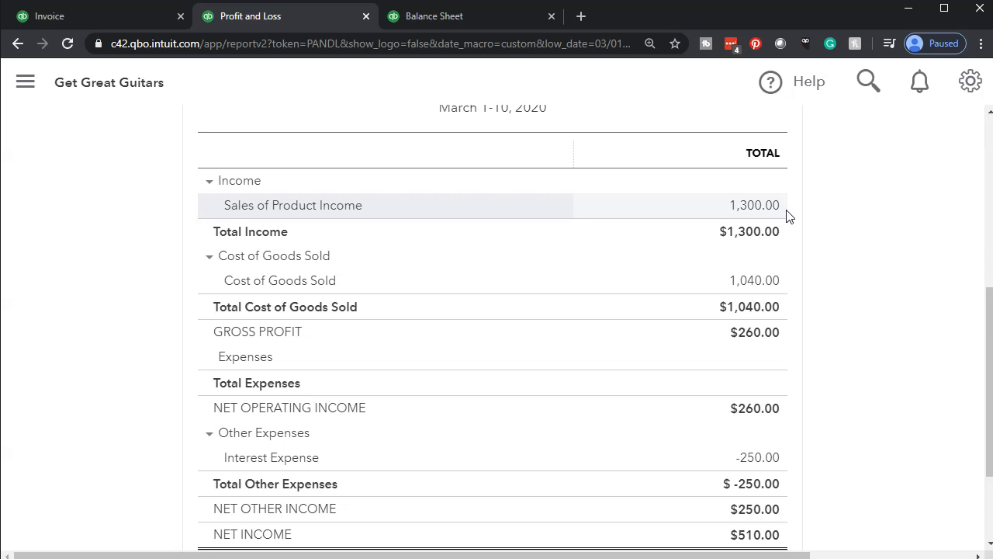
# Review the Profit and Loss summary for March 1-10, 2020, comparing Sales of Product Income with Cost of Goods Sold.
pyautogui.scroll(4, 787, 216)
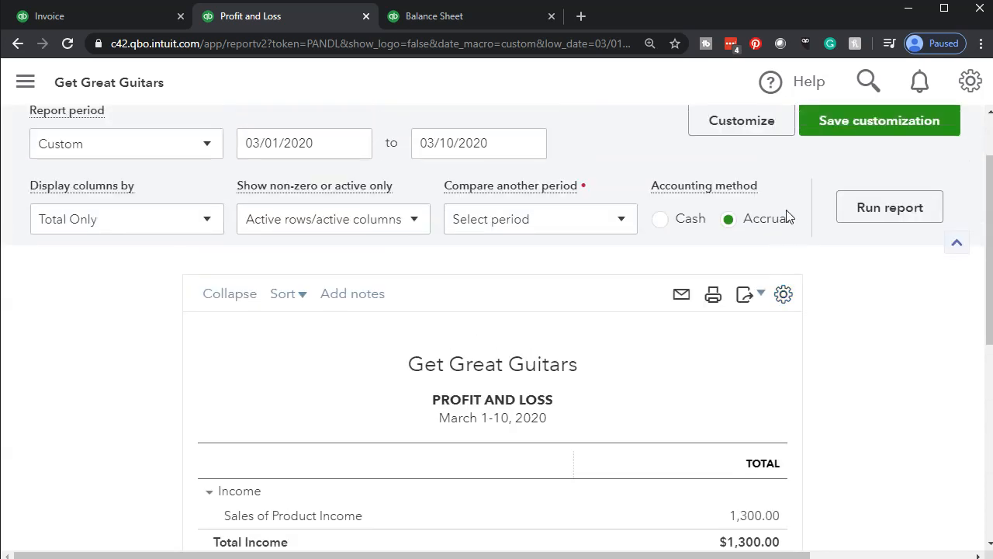
pyautogui.scroll(-4, 787, 216)
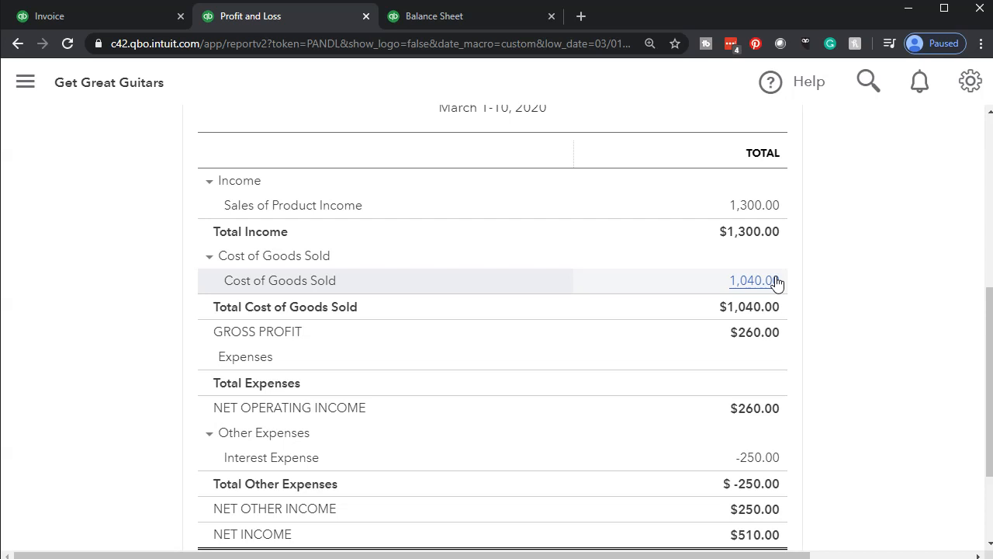
pyautogui.click(758, 282)
pyautogui.scroll(3, 757, 284)
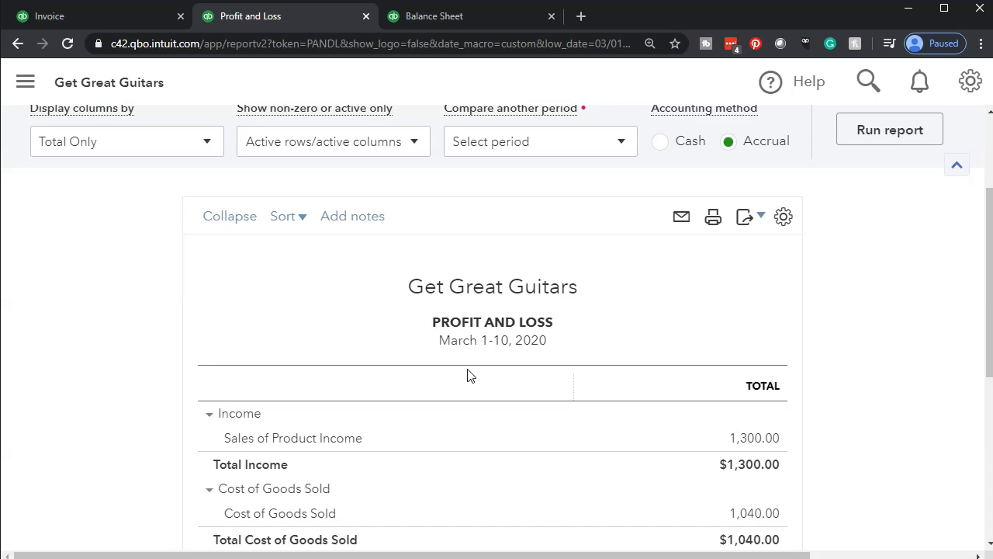
pyautogui.scroll(-1, 467, 375)
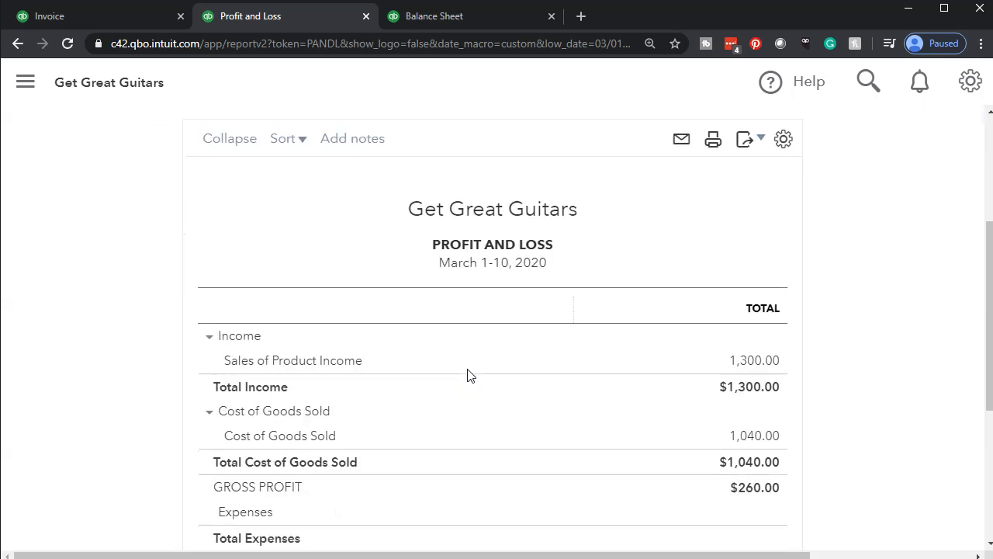